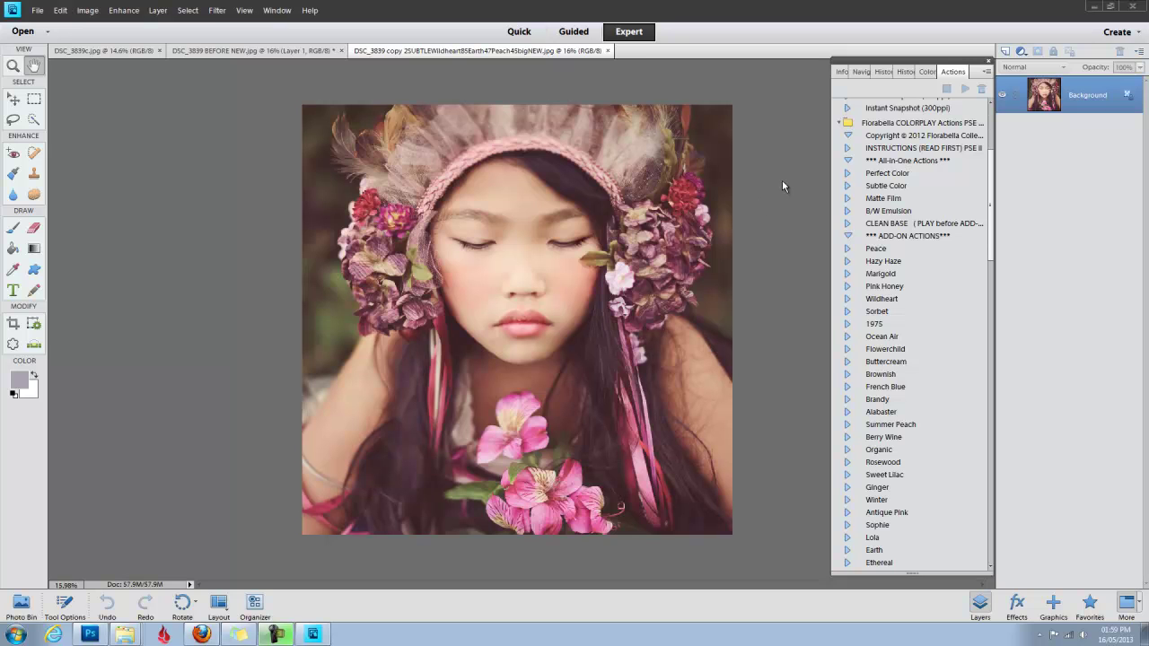
# View the finished DSC_3839c.jpg edit, then switch to the DSC_3839 BEFORE NEW.jpg document.
pyautogui.click(115, 50)
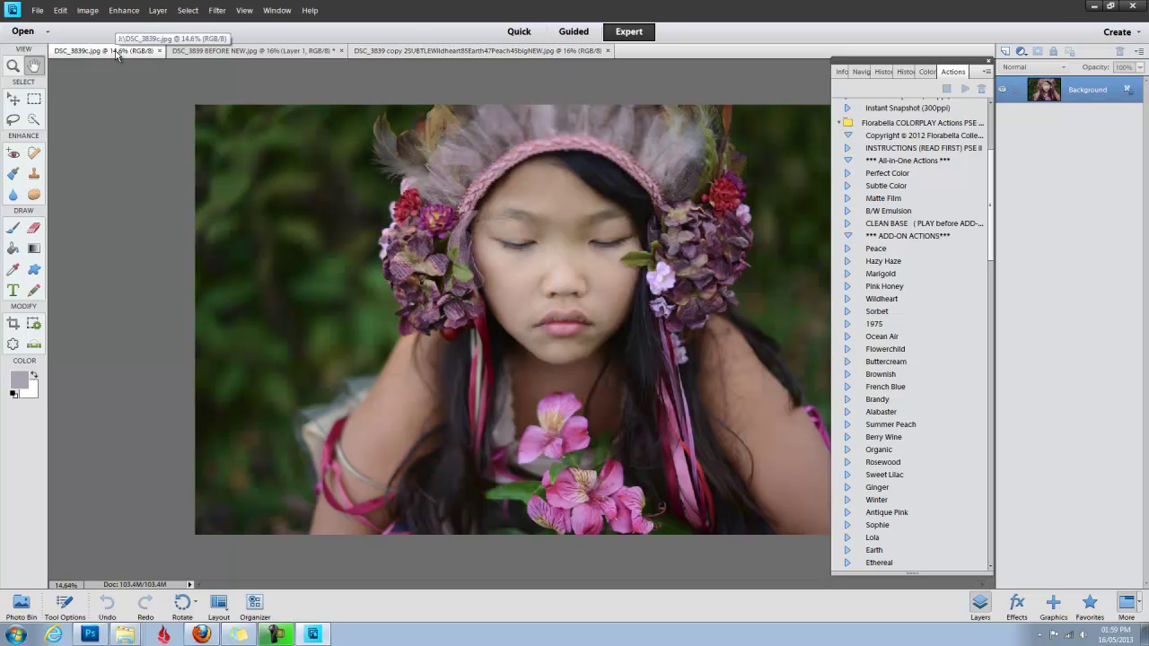
pyautogui.click(250, 51)
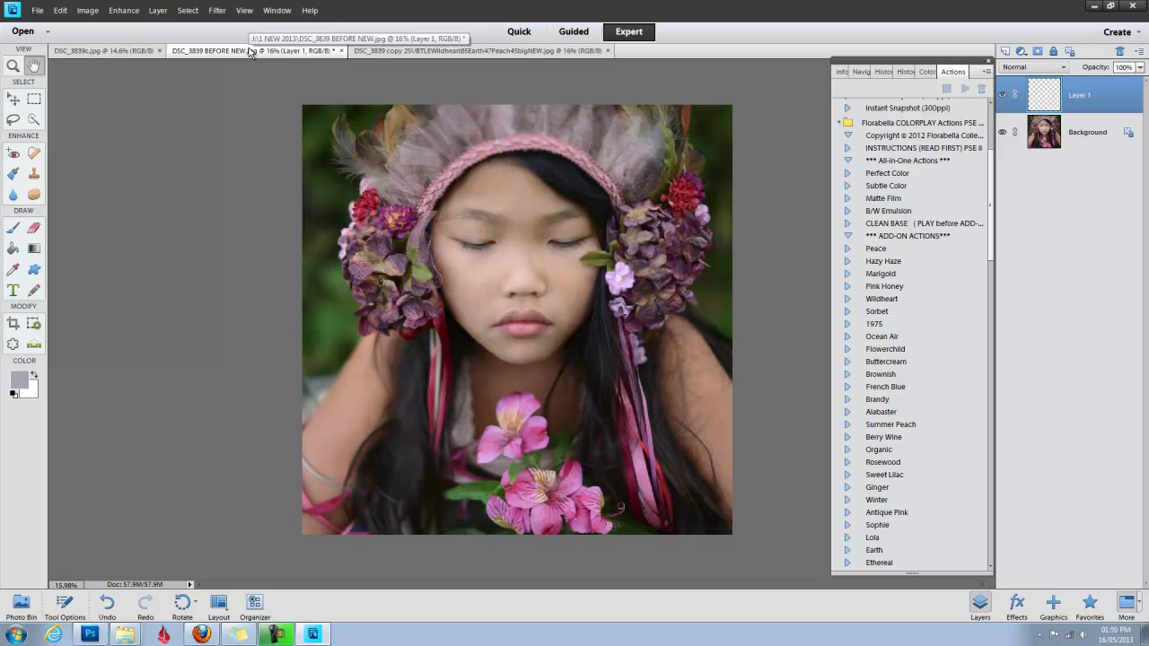
# Run the Florabella Subtle Color action, building its adjustment-layer stack topped by Instant B/W.
pyautogui.click(916, 186)
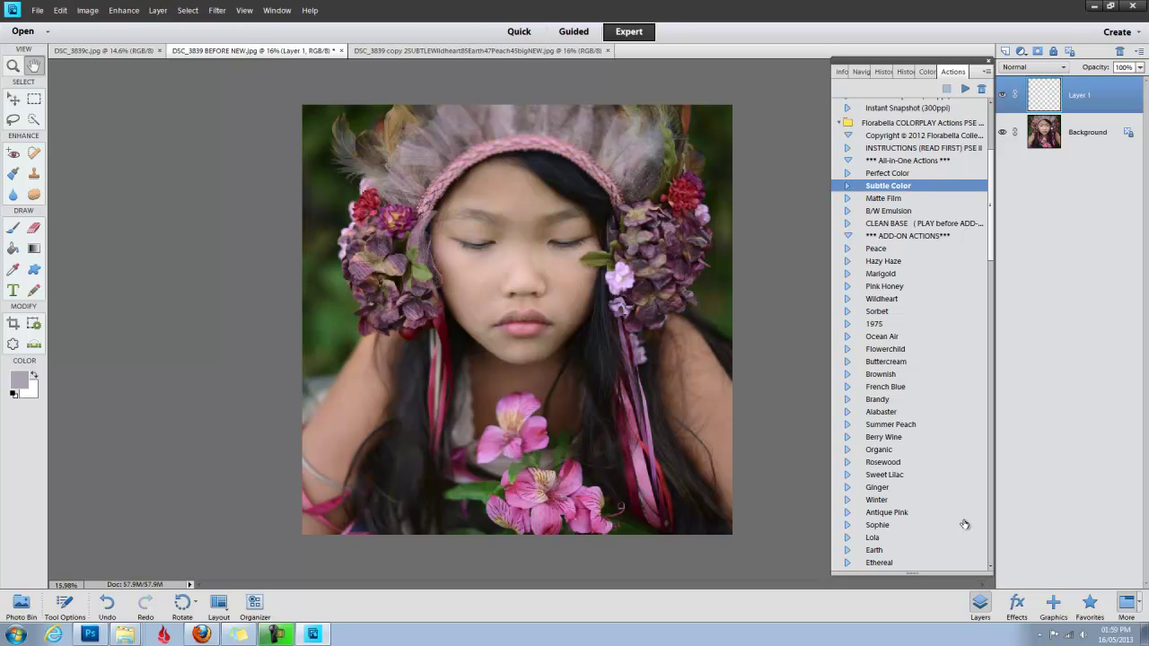
pyautogui.click(964, 90)
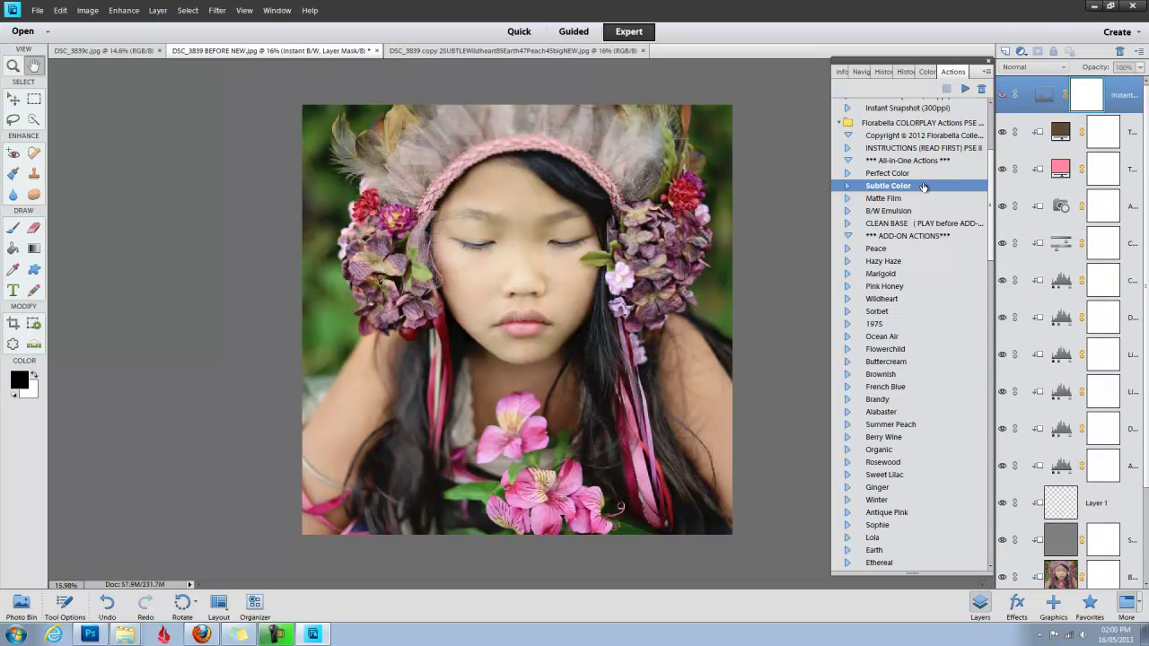
pyautogui.moveTo(961, 63); pyautogui.dragTo(958, 70)
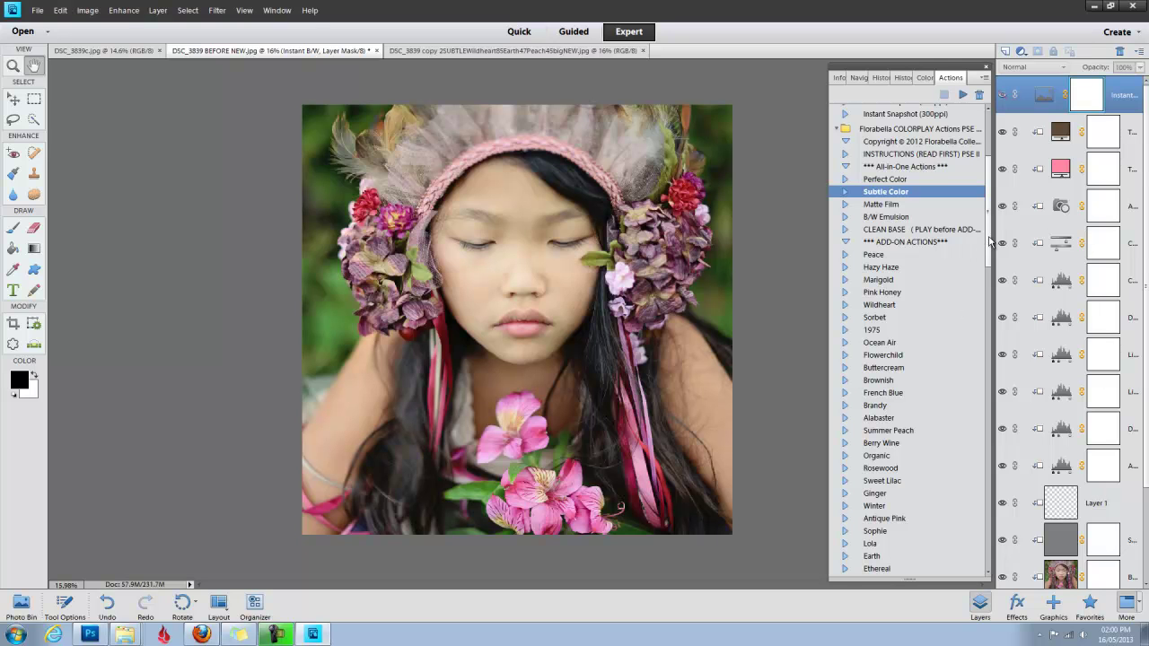
pyautogui.moveTo(991, 240); pyautogui.dragTo(988, 248)
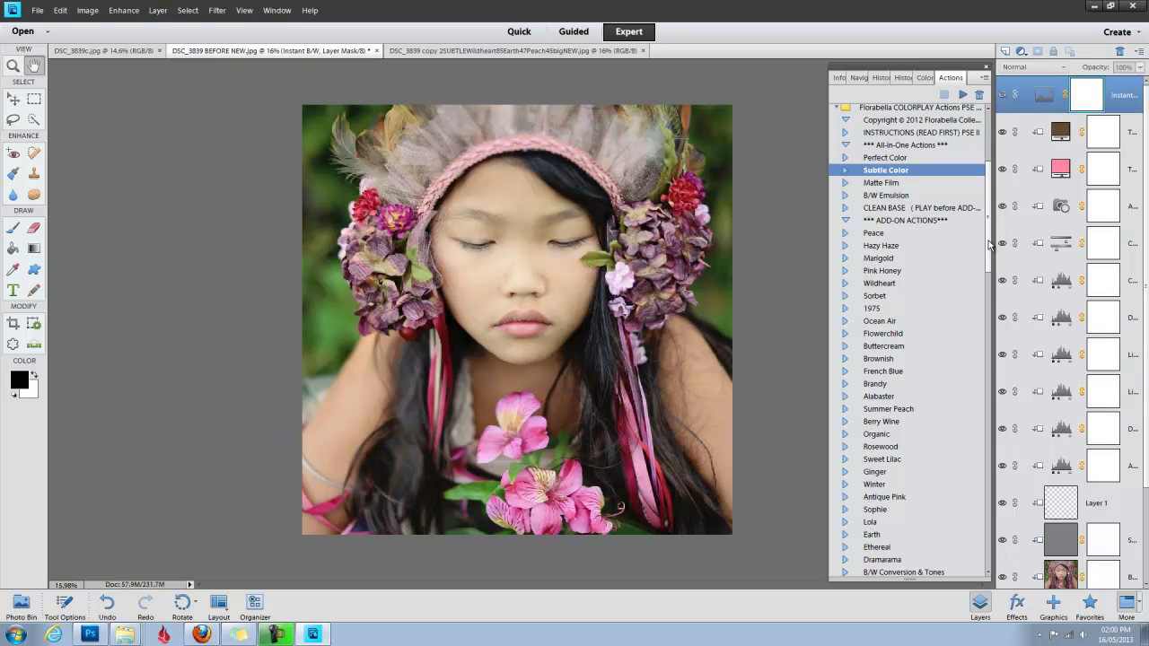
pyautogui.moveTo(990, 244); pyautogui.dragTo(990, 251)
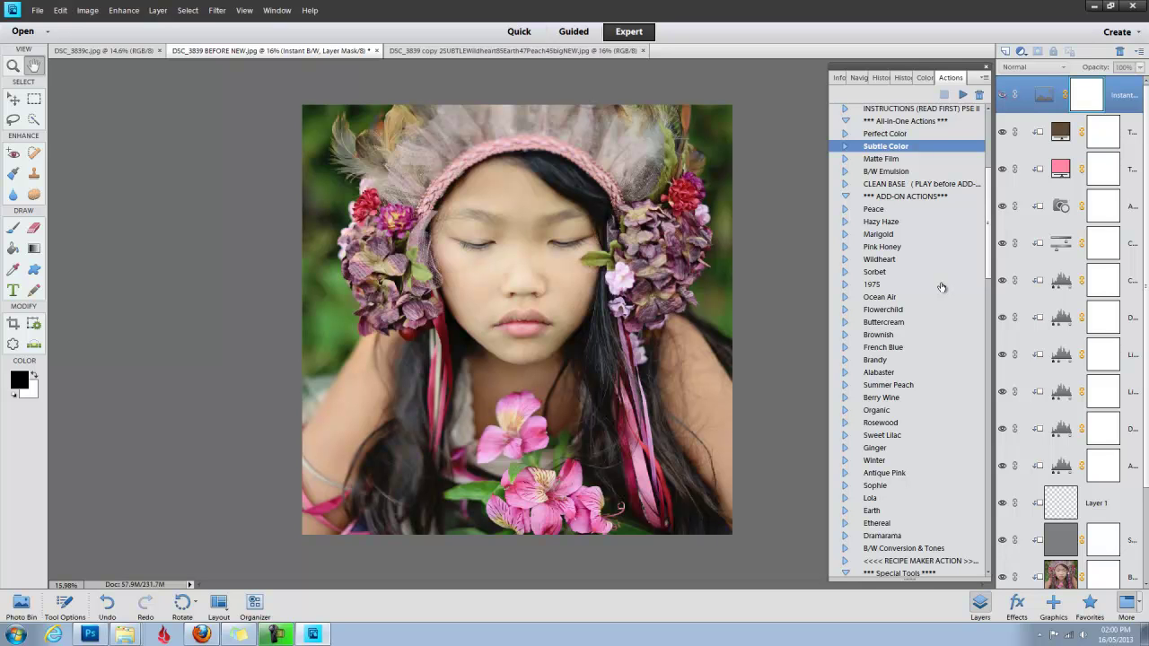
# Run the Wildheart action and select its Warming Boost layer at Soft Light 30%.
pyautogui.click(908, 261)
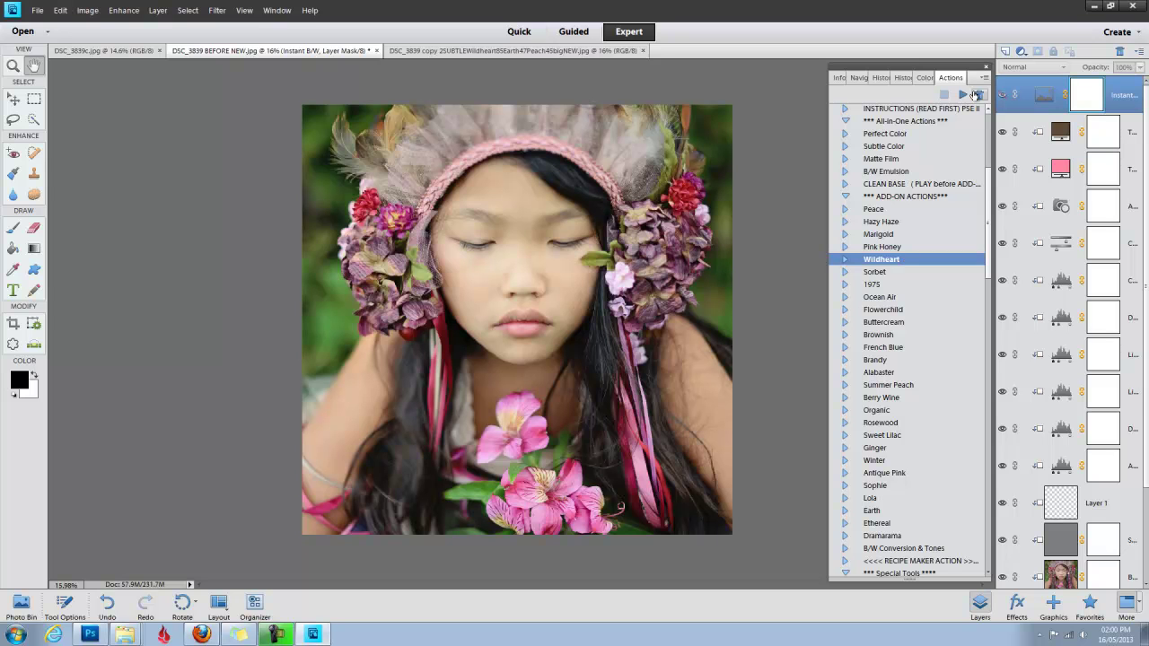
pyautogui.click(962, 94)
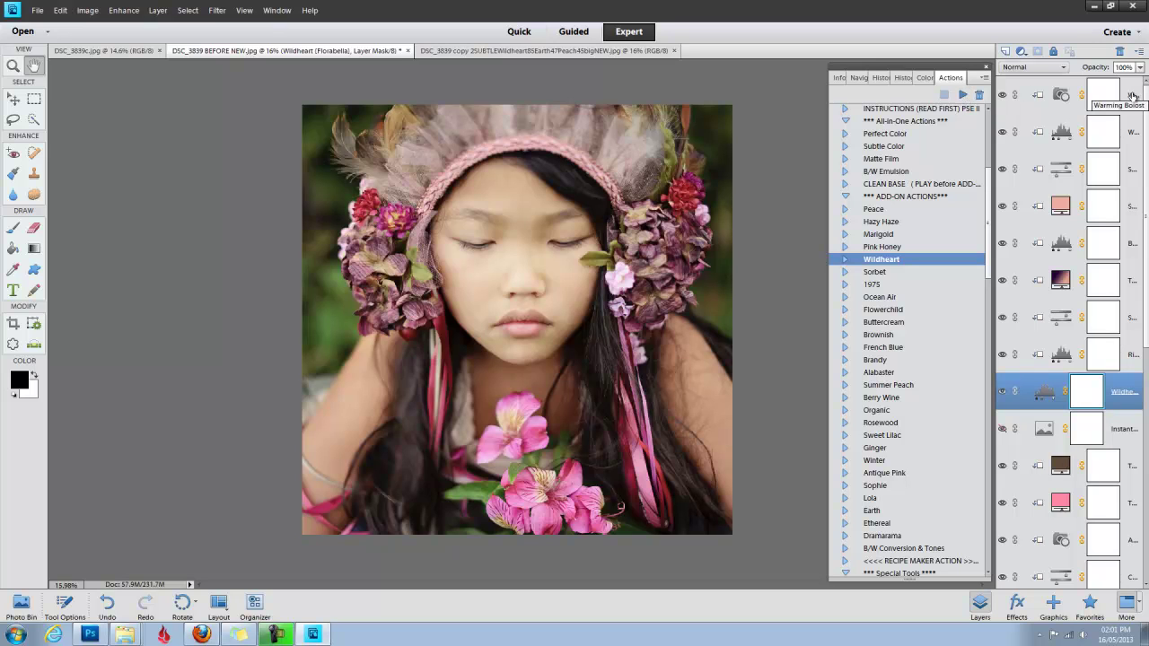
pyautogui.click(1131, 96)
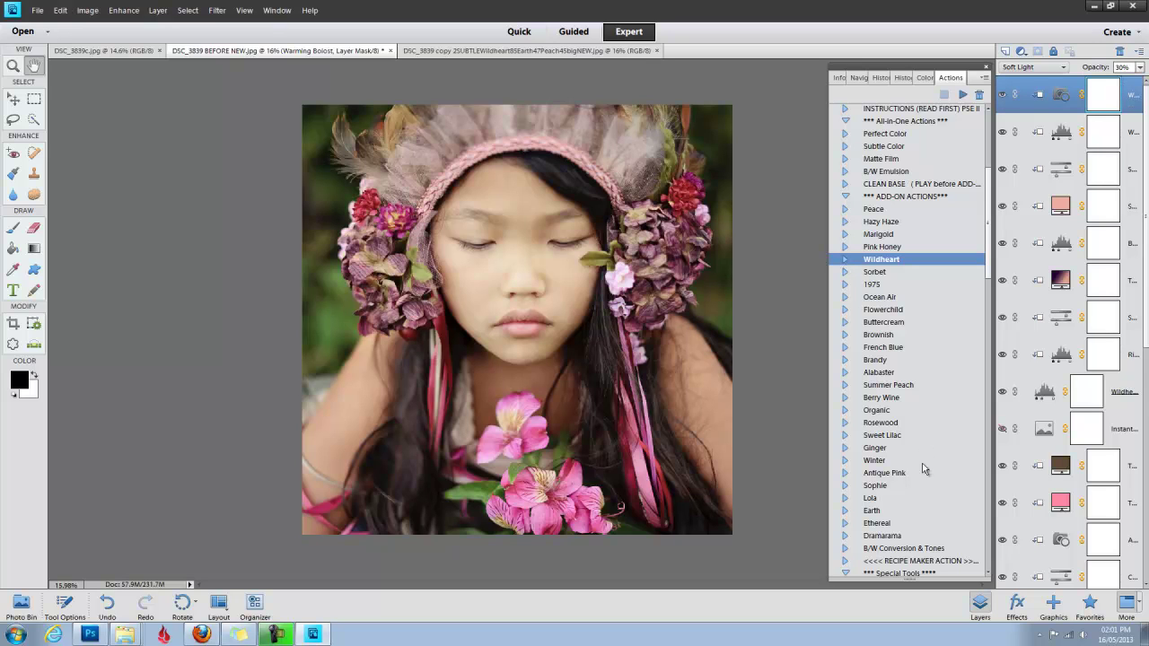
# Run the Earth action, drop its layer opacity to 47%, and select Soften Reds.
pyautogui.click(873, 511)
pyautogui.click(962, 94)
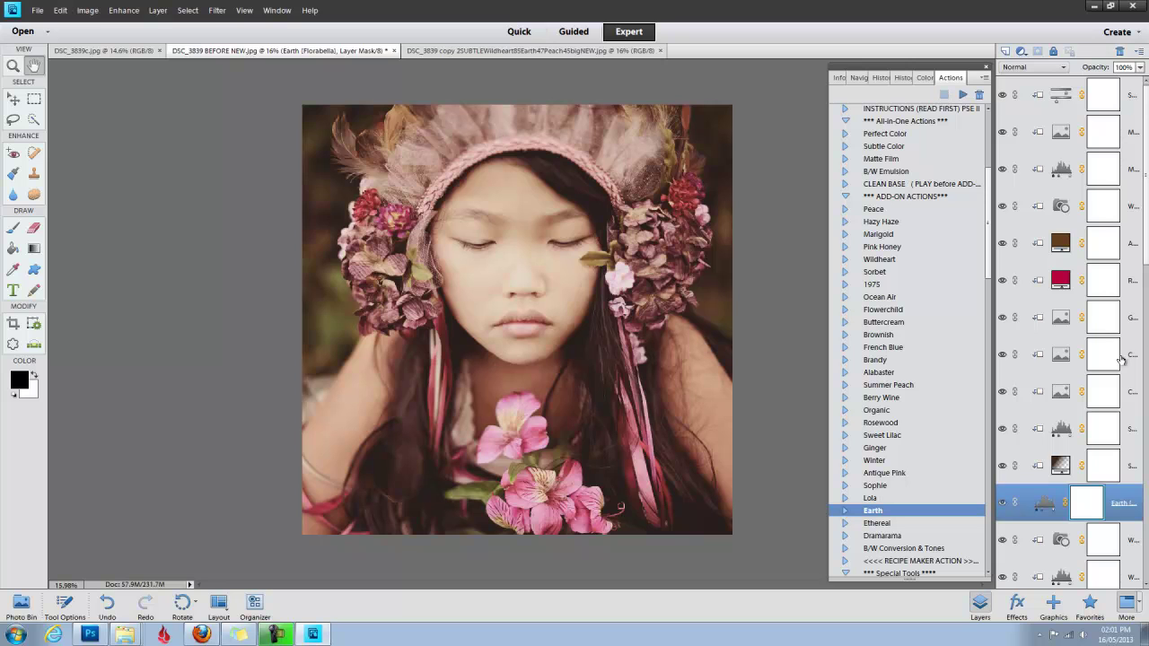
pyautogui.moveTo(1104, 68); pyautogui.dragTo(1071, 71)
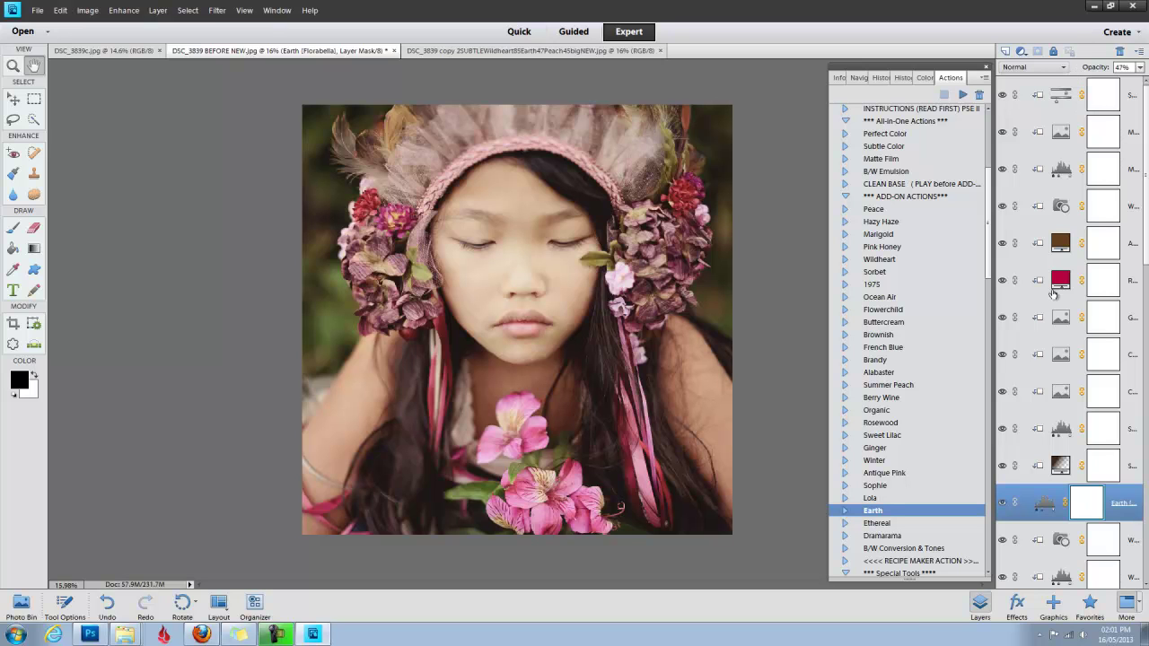
pyautogui.click(1128, 95)
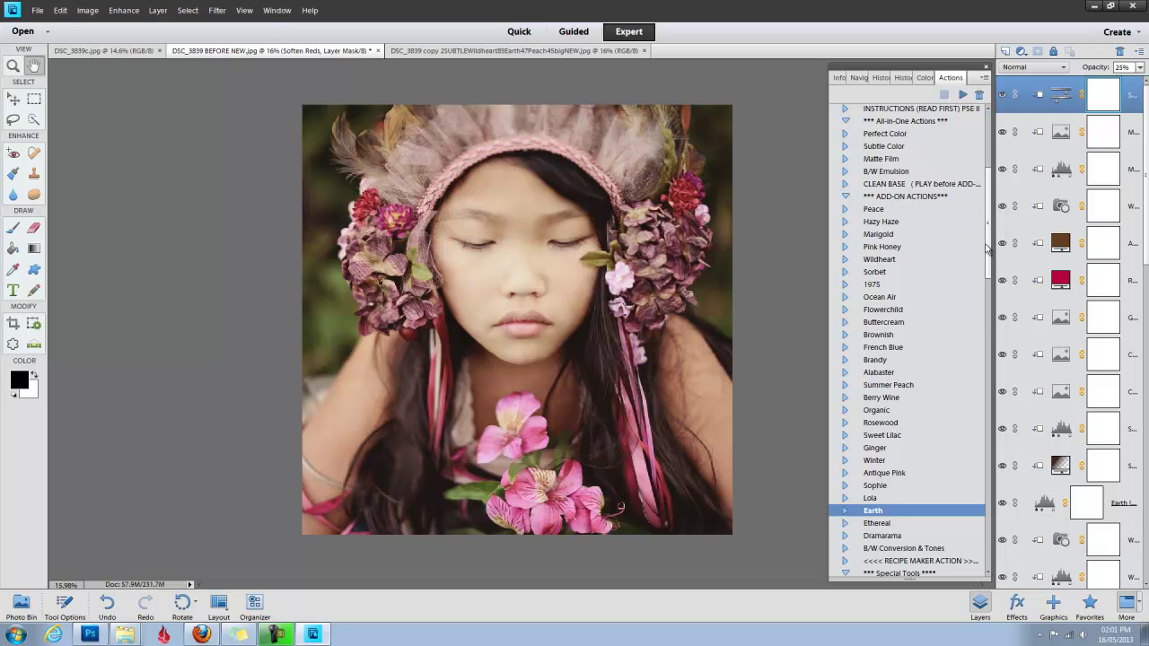
# Run Summer Peach, lower its opacity, hide the third adjustment layer, and select Auto Histogram SP.
pyautogui.click(913, 387)
pyautogui.click(960, 93)
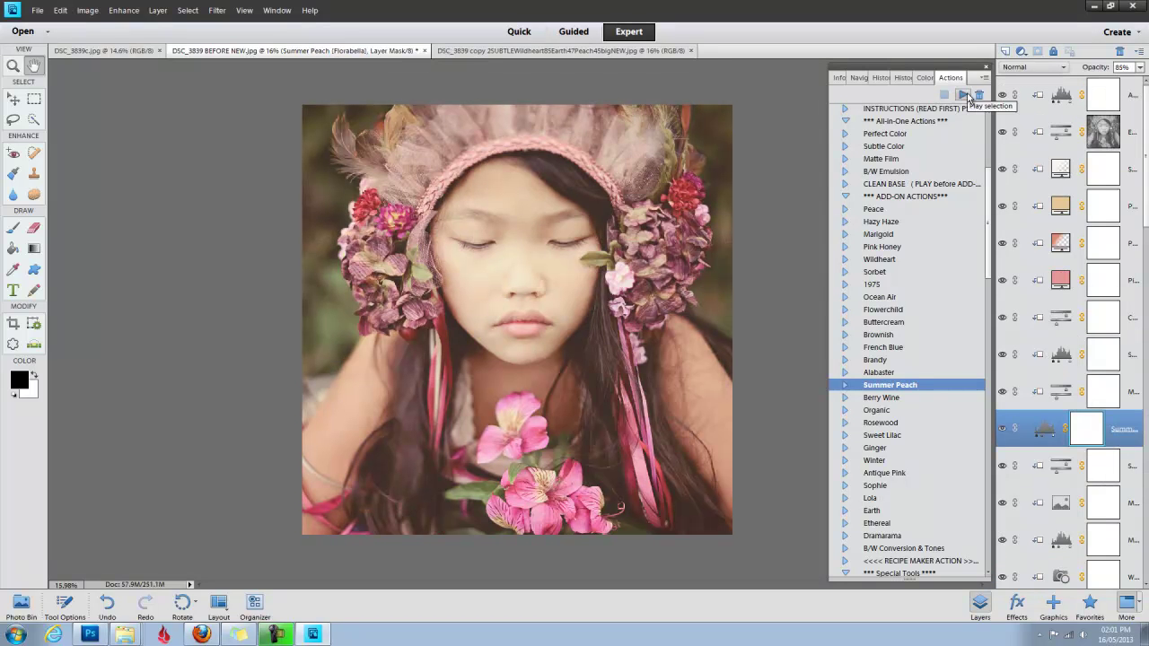
pyautogui.moveTo(1101, 69); pyautogui.dragTo(1076, 72)
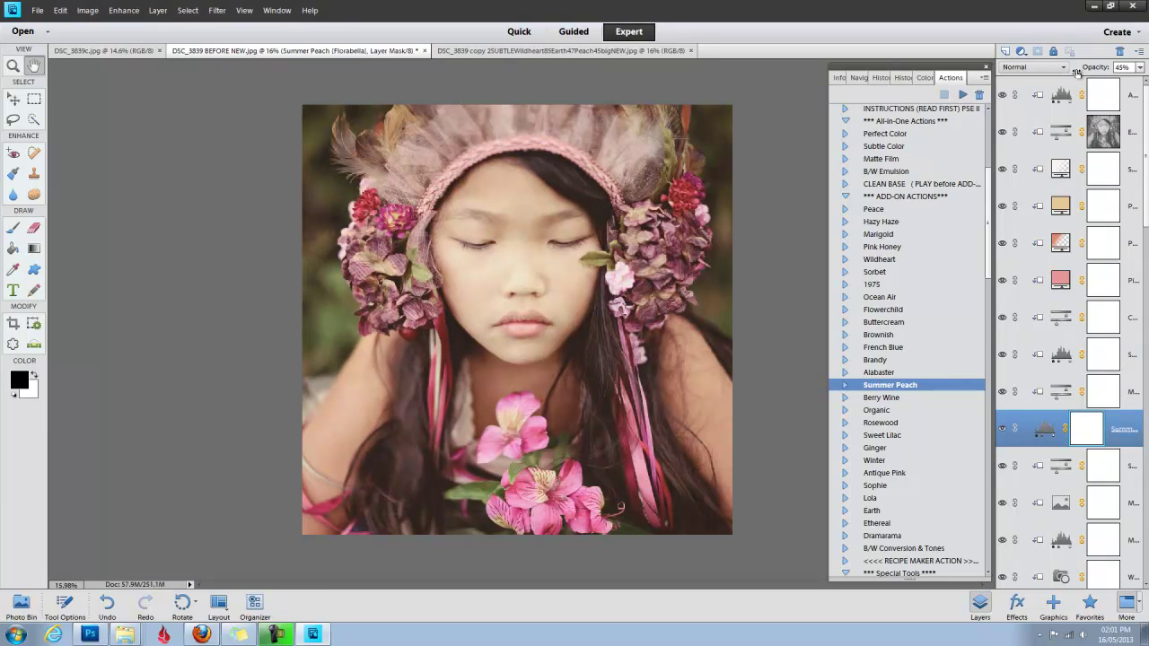
pyautogui.click(1003, 172)
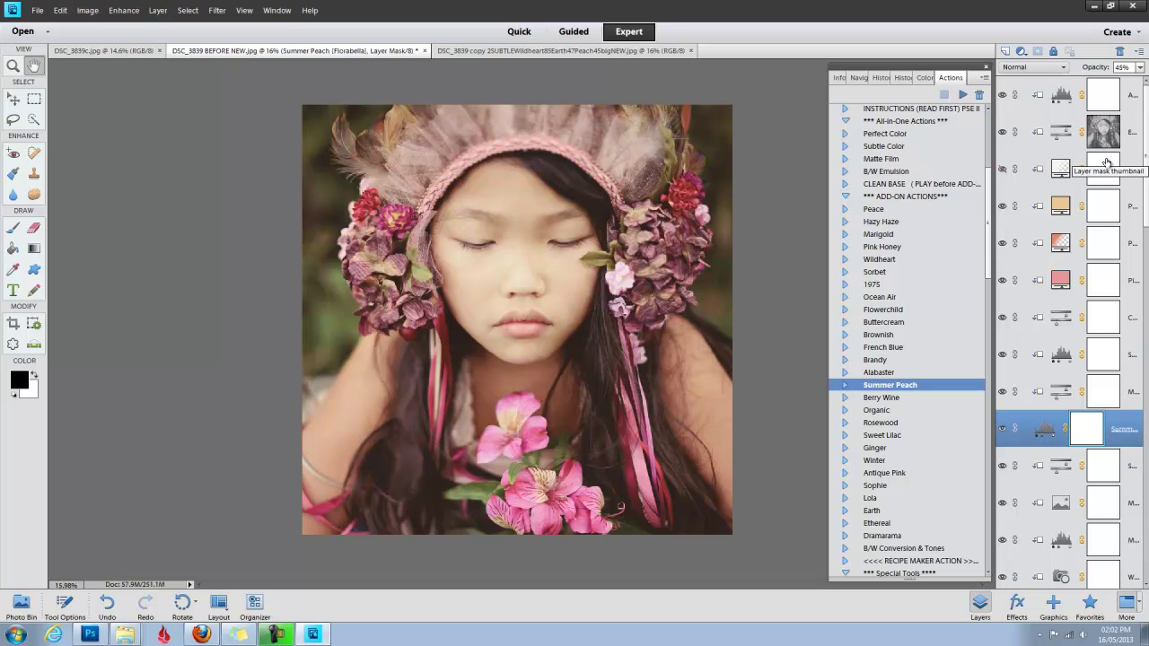
pyautogui.click(1124, 89)
# Run Blush Brush three times for three black-masked 55% blush layers, then select the third.
pyautogui.scroll(-6, 957, 467)
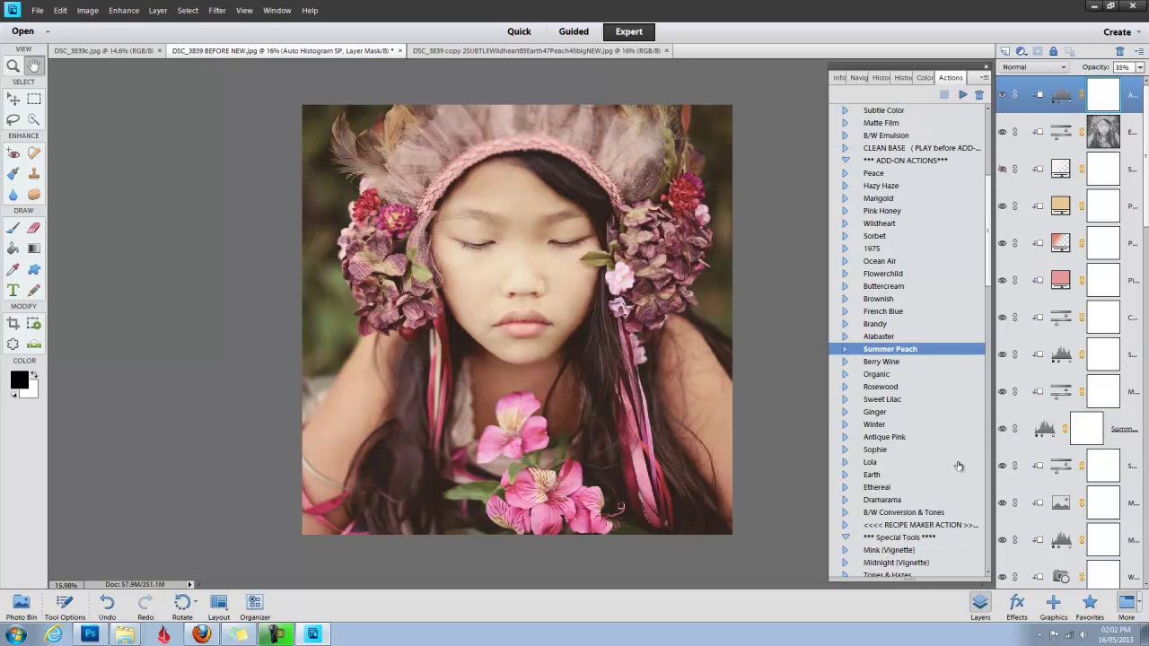
pyautogui.scroll(-1, 957, 467)
pyautogui.click(931, 473)
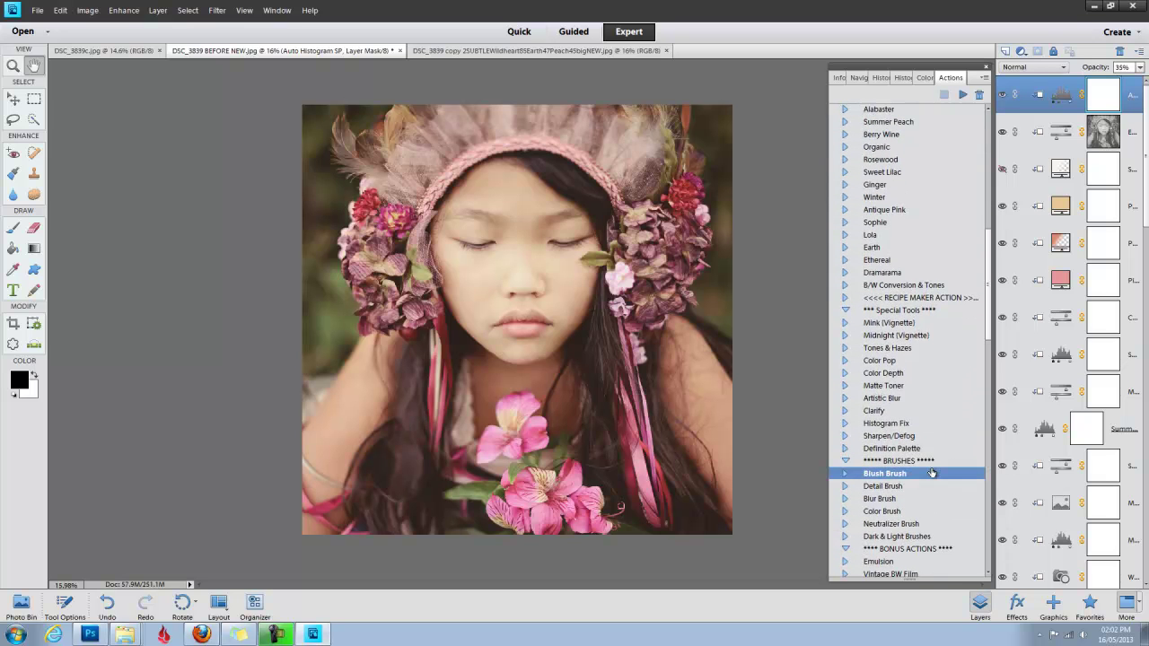
pyautogui.click(962, 95)
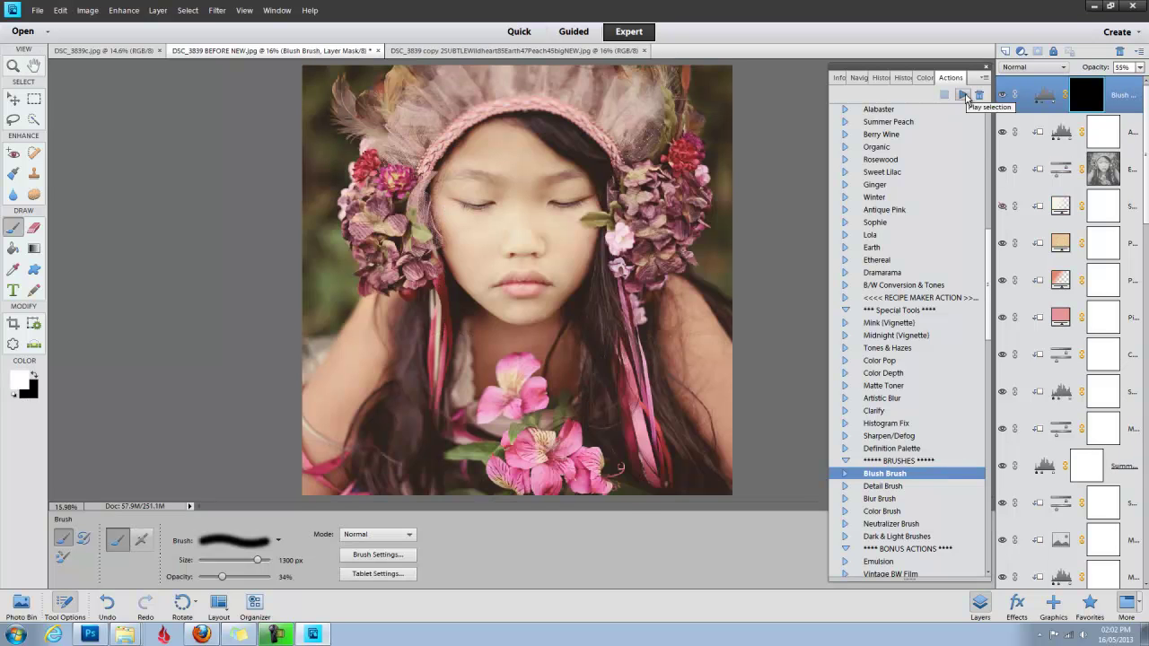
pyautogui.click(963, 94)
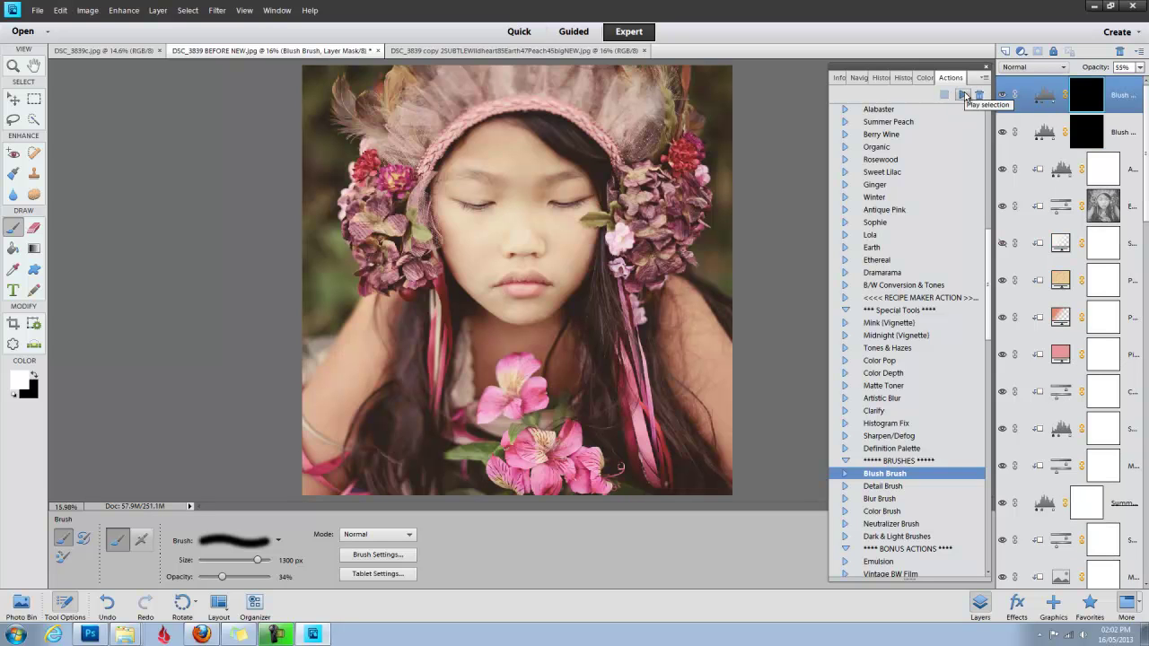
pyautogui.click(964, 93)
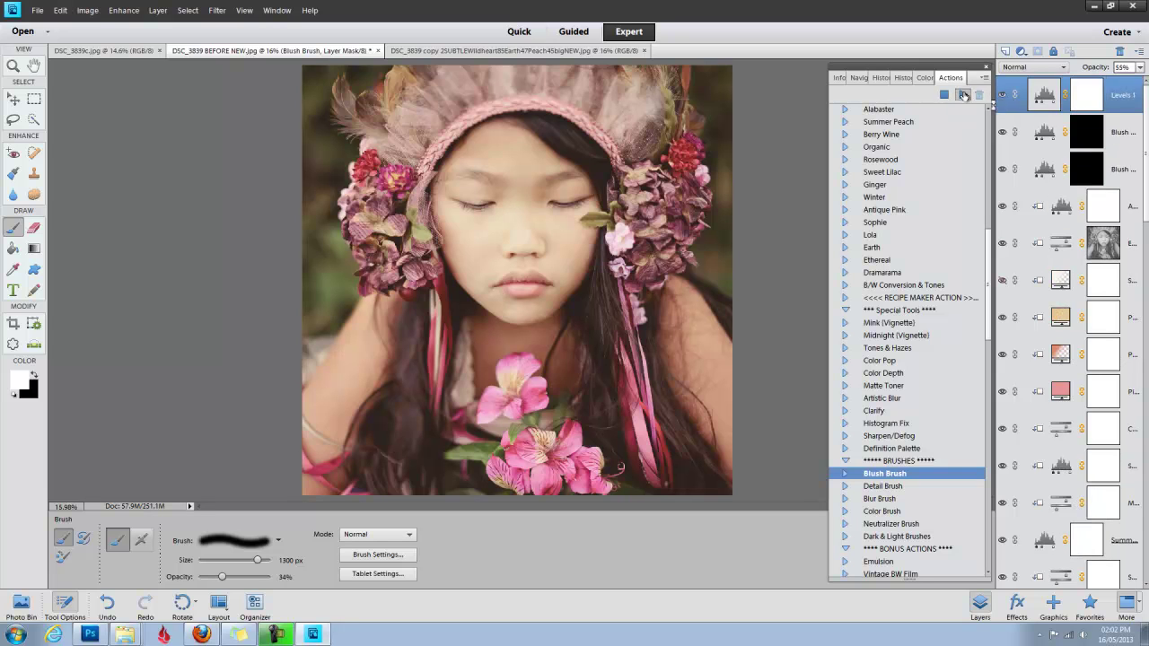
pyautogui.click(1091, 172)
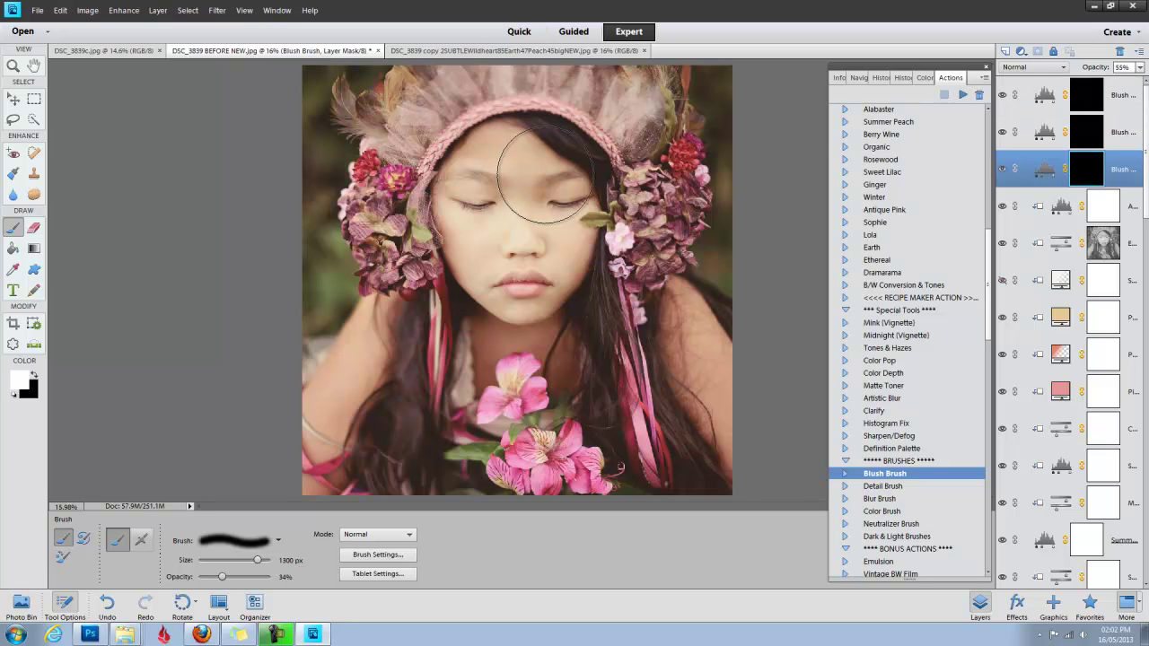
# Shrink the brush to 500 px and set its opacity to about 84%.
pyautogui.press('[')
pyautogui.press('[')
pyautogui.press('[')
pyautogui.press('[')
pyautogui.press('[')
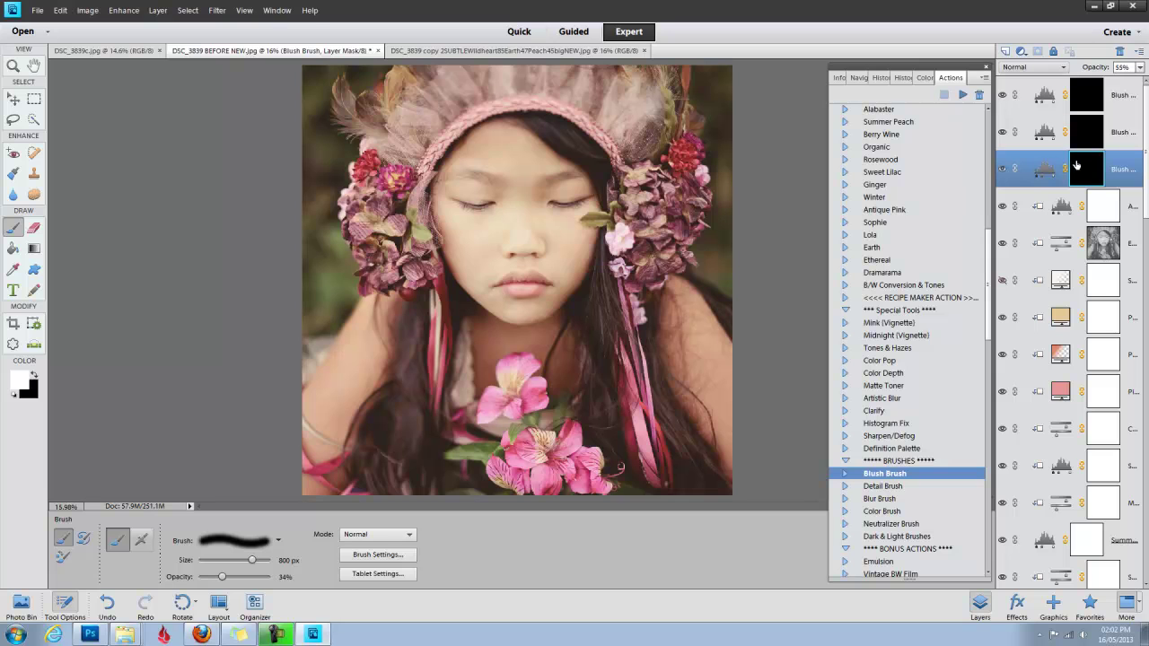
pyautogui.press('[')
pyautogui.press('[')
pyautogui.press('[')
pyautogui.press('[')
pyautogui.moveTo(224, 577); pyautogui.dragTo(264, 581)
pyautogui.moveTo(262, 577); pyautogui.dragTo(258, 577)
# Paint white blush onto both cheeks through the third Blush layer's mask.
pyautogui.click(463, 240)
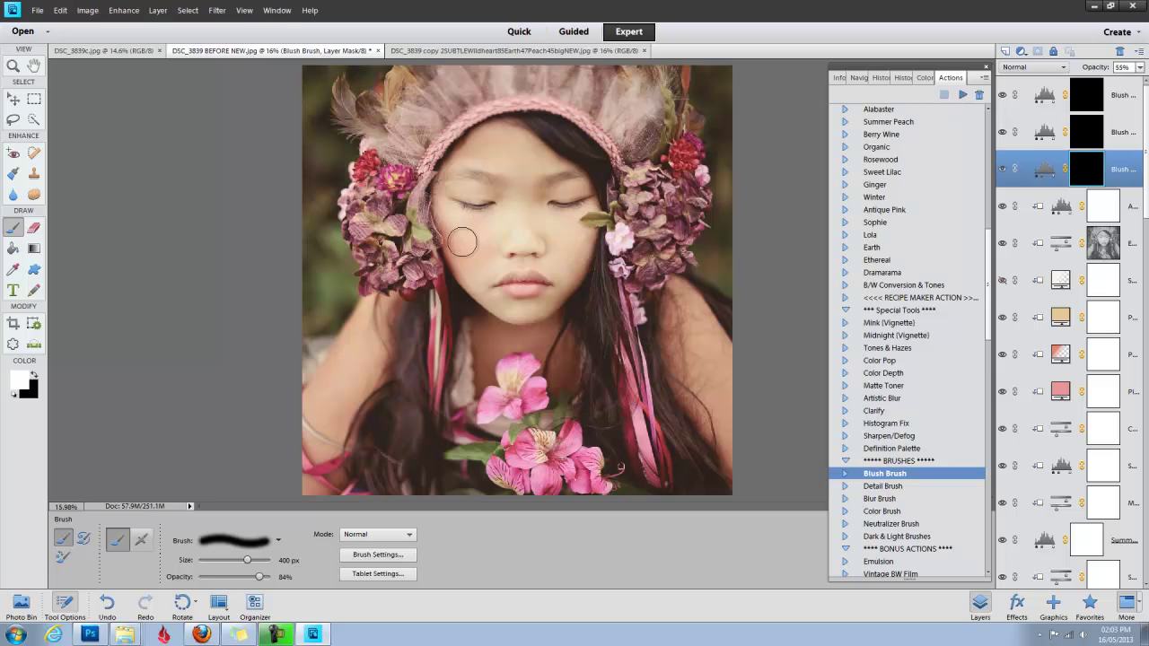
pyautogui.click(561, 244)
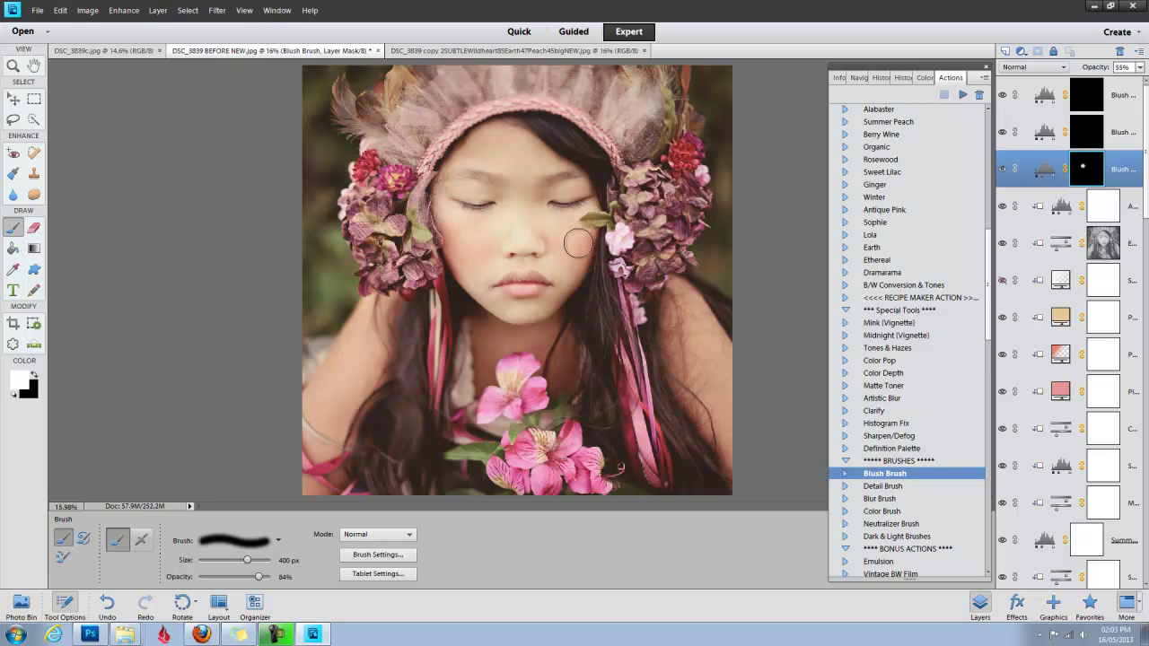
pyautogui.click(463, 242)
pyautogui.click(1086, 168)
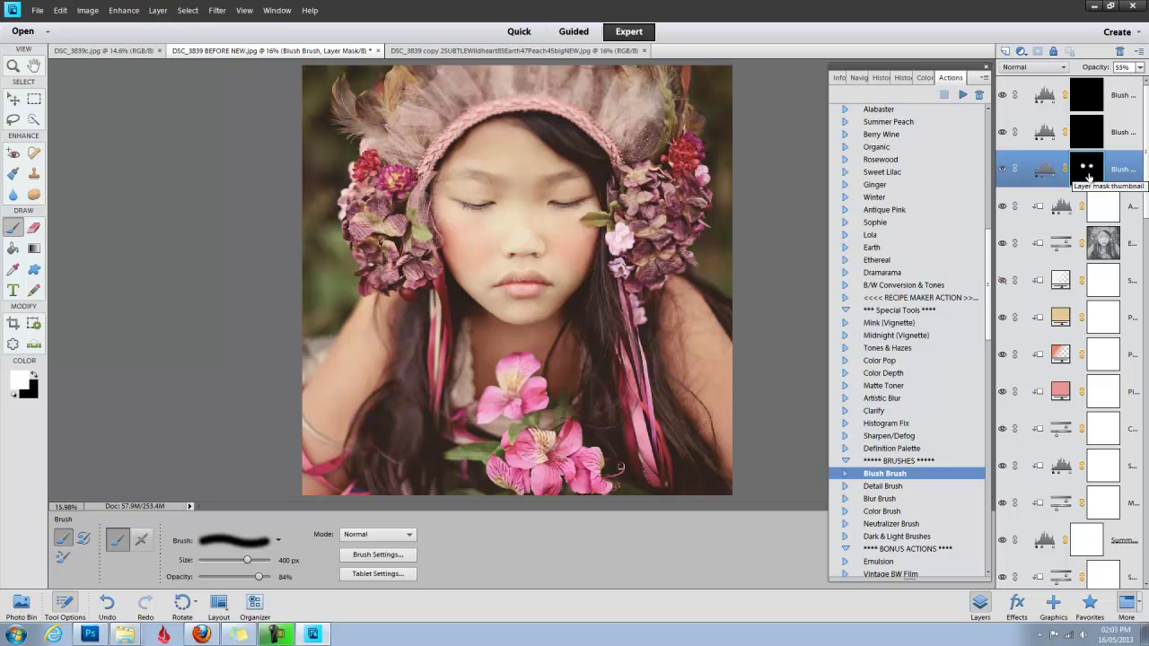
# Soften the cheek blush mask edges in black with a 400 px, 22% brush, checking the red overlay.
pyautogui.keyDown('alt'); pyautogui.keyDown('shift'); pyautogui.click(1087, 177); pyautogui.keyUp('shift'); pyautogui.keyUp('alt')
pyautogui.press('x')
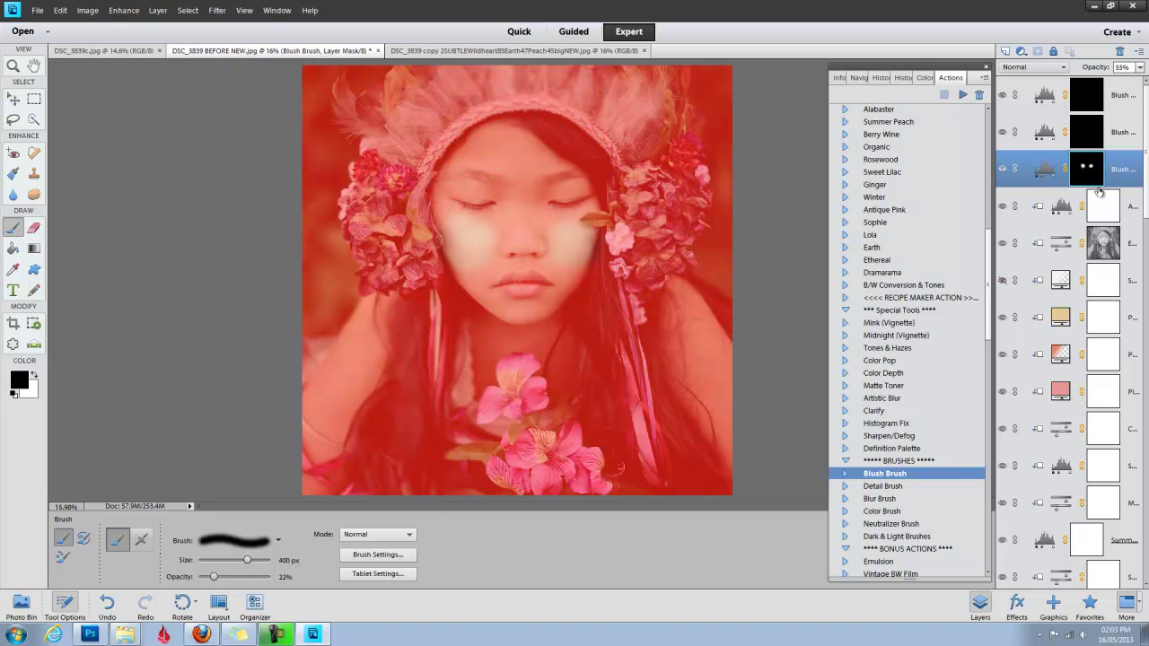
pyautogui.press('\\')
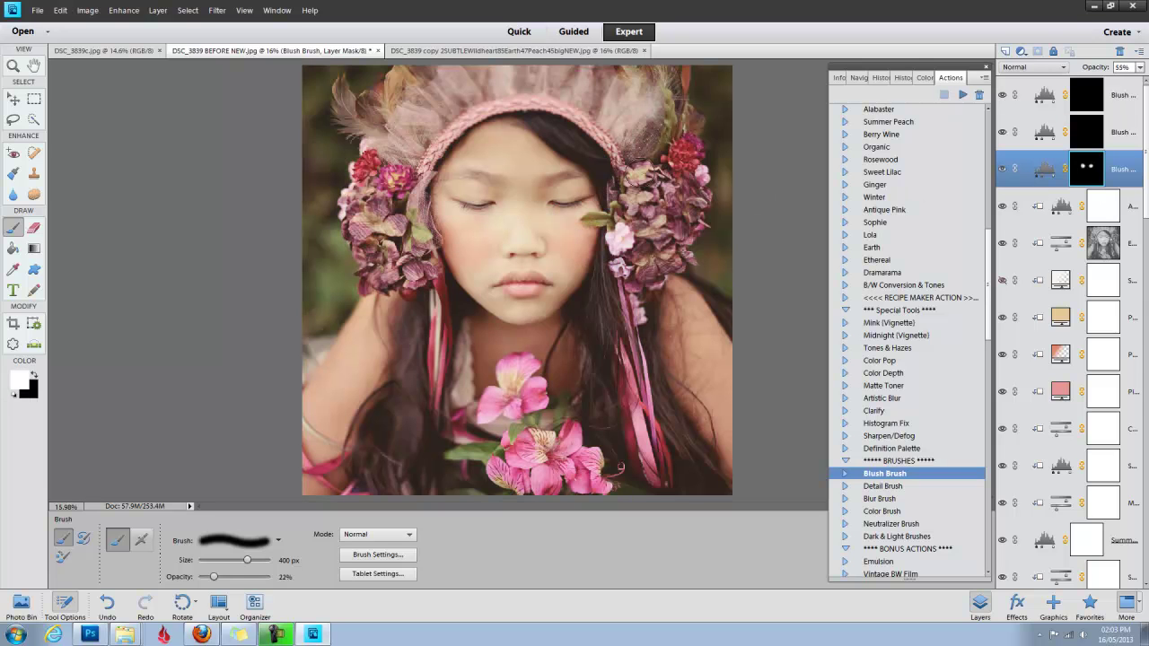
pyautogui.press('\\')
pyautogui.moveTo(554, 215); pyautogui.dragTo(537, 241)
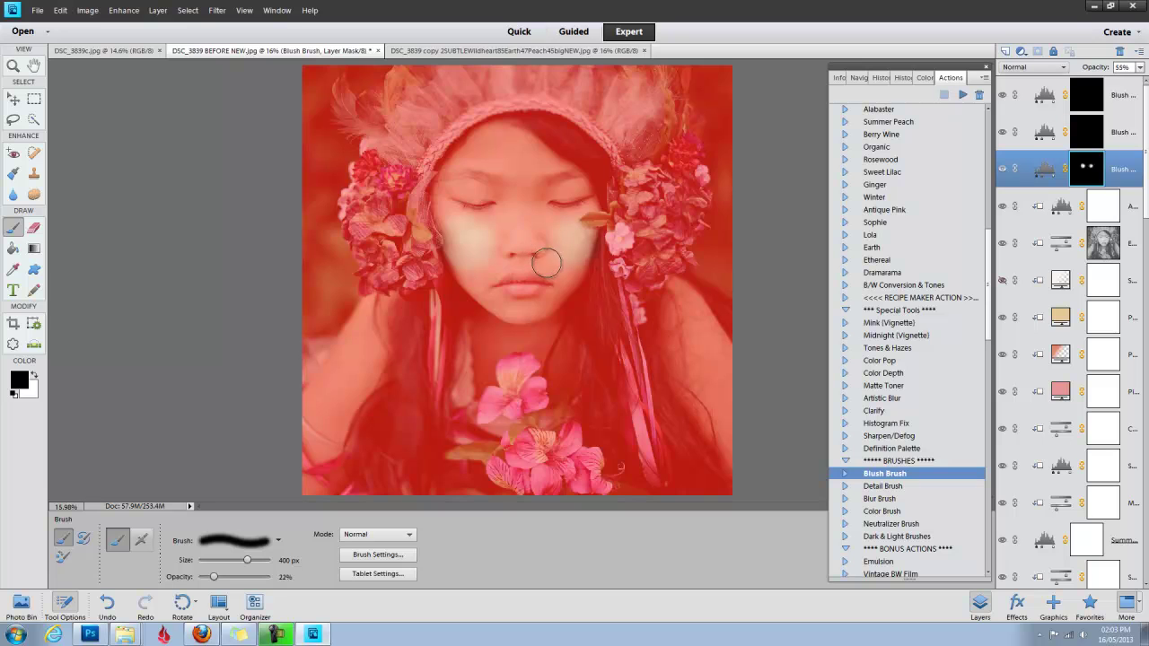
pyautogui.press('\\')
pyautogui.press('x')
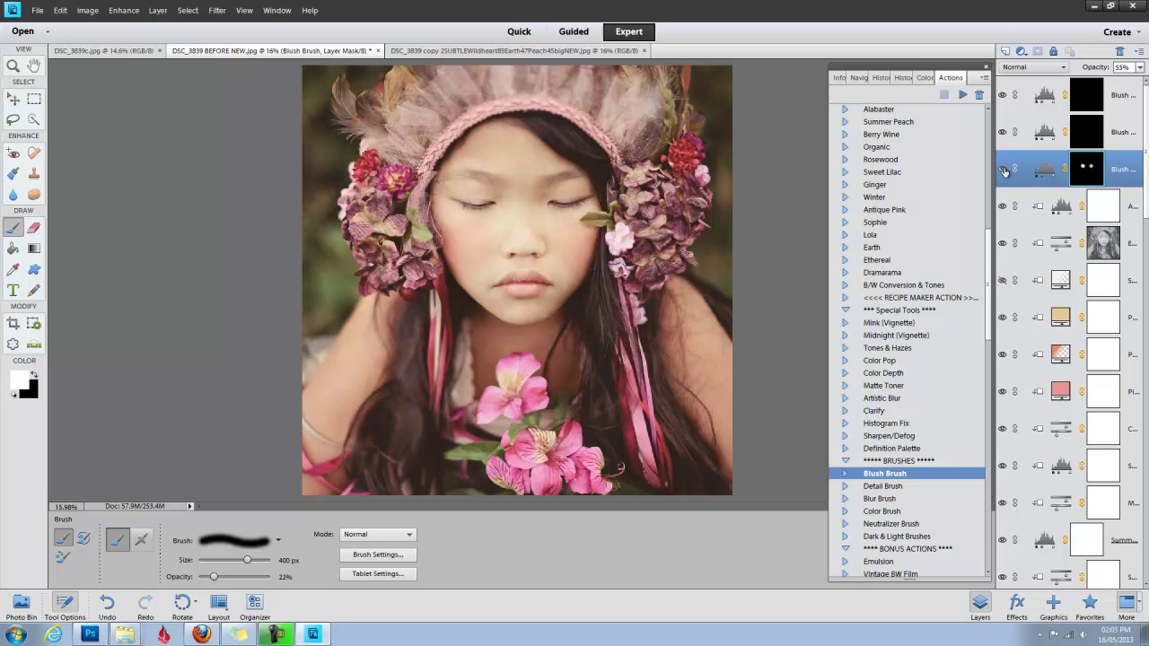
# Paint lip tint on the second Blush layer's mask with a 150 px, 64% brush; lower the layer to 29%.
pyautogui.click(1085, 134)
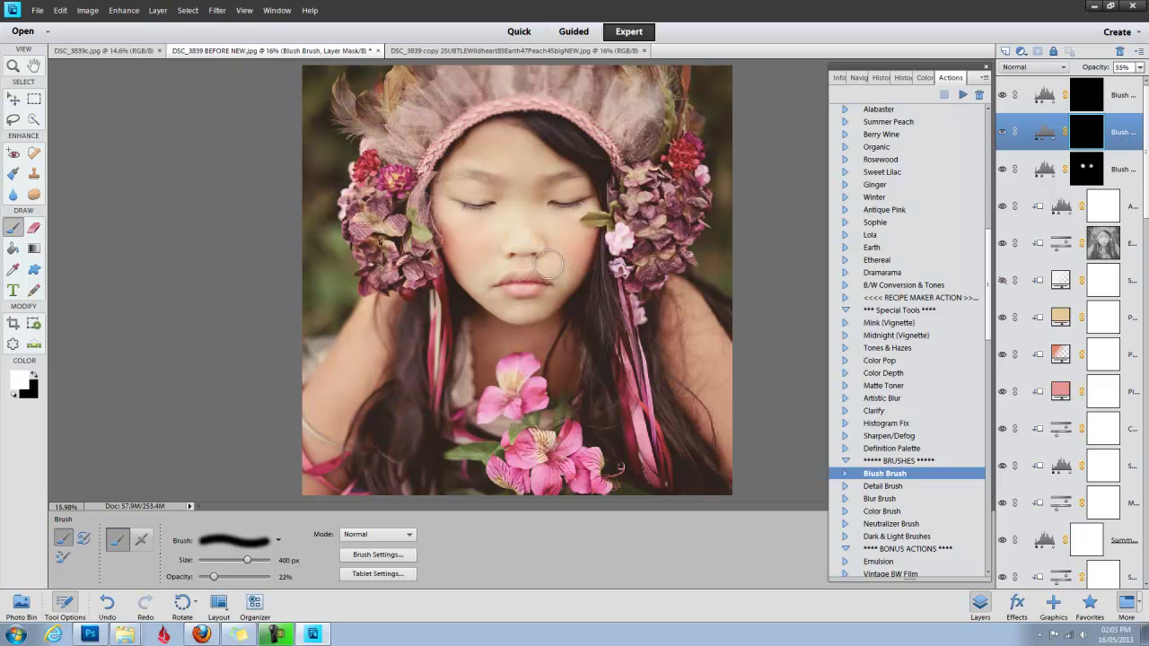
pyautogui.moveTo(214, 577); pyautogui.dragTo(245, 578)
pyautogui.press('[')
pyautogui.press('[')
pyautogui.press('[')
pyautogui.press('[')
pyautogui.press('[')
pyautogui.moveTo(506, 288)
pyautogui.mouseDown()
pyautogui.moveTo(541, 282)
pyautogui.moveTo(505, 281)
pyautogui.mouseUp()
pyautogui.press('[')
pyautogui.moveTo(1099, 68); pyautogui.dragTo(1005, 63)
# Paint pink blush over the top-right flowers and along the feather headband on the top Blush layer.
pyautogui.click(1080, 96)
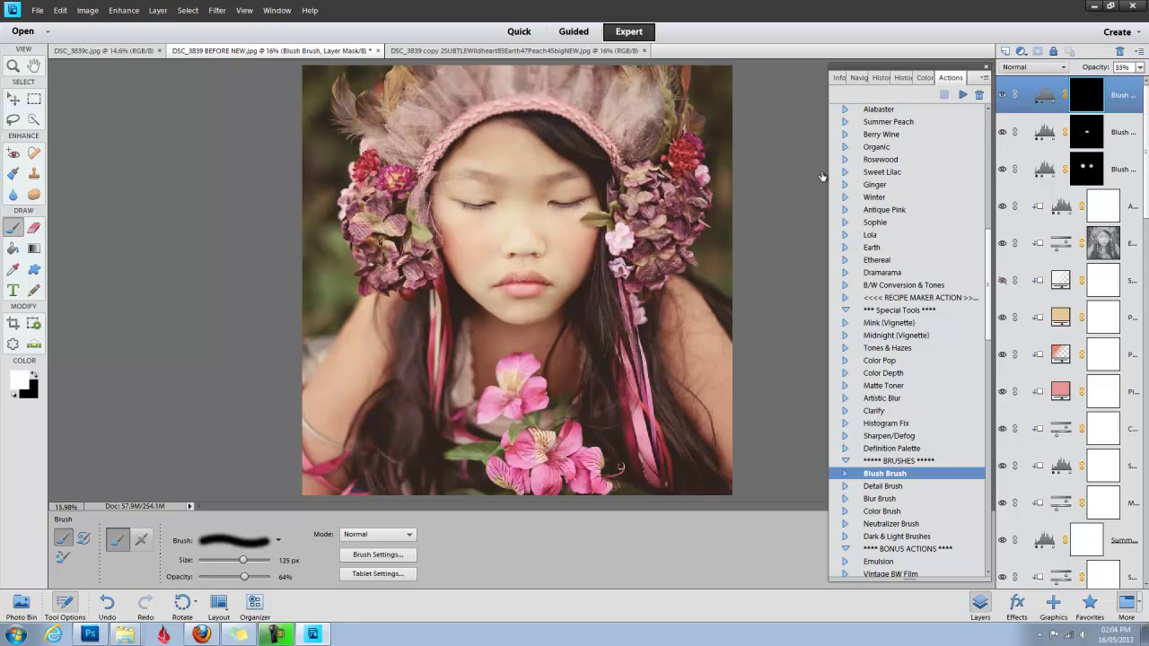
pyautogui.press(']')
pyautogui.press(']')
pyautogui.press(']')
pyautogui.press(']')
pyautogui.press(']')
pyautogui.press(']')
pyautogui.press(']')
pyautogui.press(']')
pyautogui.moveTo(703, 171); pyautogui.dragTo(687, 133)
pyautogui.press('[')
pyautogui.press('[')
pyautogui.press('[')
pyautogui.press('[')
pyautogui.press('[')
pyautogui.press(']')
pyautogui.press(']')
pyautogui.moveTo(584, 118)
pyautogui.mouseDown()
pyautogui.moveTo(508, 102)
pyautogui.moveTo(469, 117)
pyautogui.moveTo(415, 184)
pyautogui.moveTo(398, 285)
pyautogui.moveTo(412, 273)
pyautogui.moveTo(400, 171)
pyautogui.moveTo(376, 160)
pyautogui.moveTo(384, 88)
pyautogui.moveTo(444, 106)
pyautogui.mouseUp()
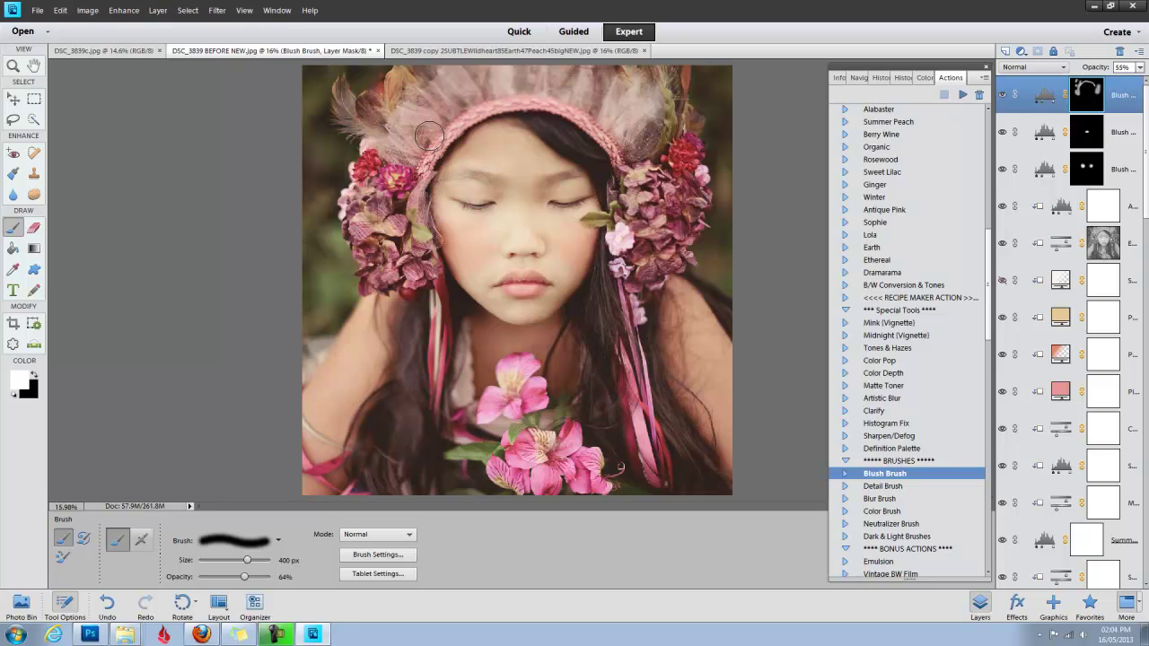
pyautogui.moveTo(544, 92)
pyautogui.mouseDown()
pyautogui.moveTo(494, 92)
pyautogui.moveTo(681, 212)
pyautogui.moveTo(677, 198)
pyautogui.moveTo(624, 244)
pyautogui.mouseUp()
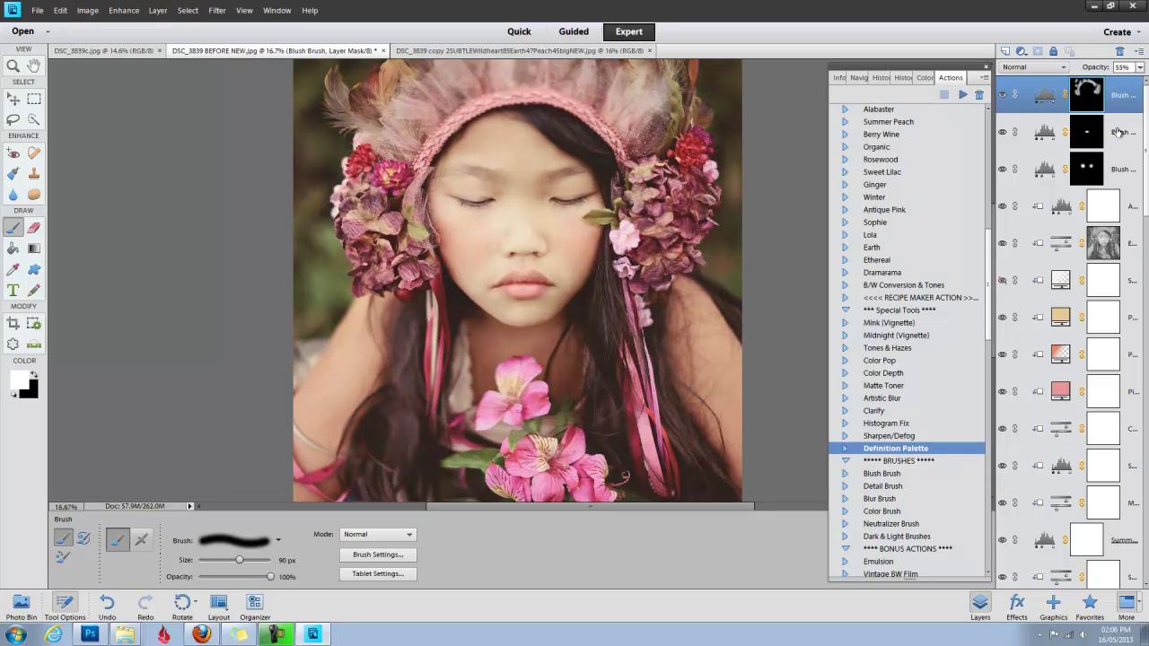
# Flatten the blush layers into one image, discarding the hidden layers.
pyautogui.rightClick(1119, 132)
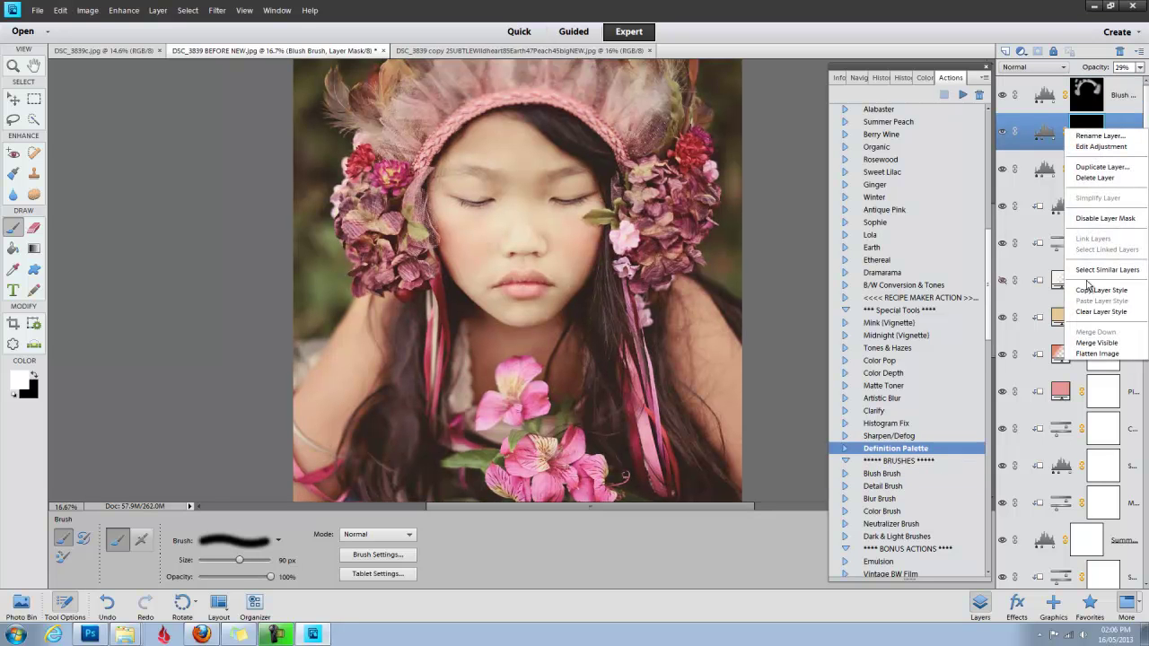
pyautogui.click(1096, 353)
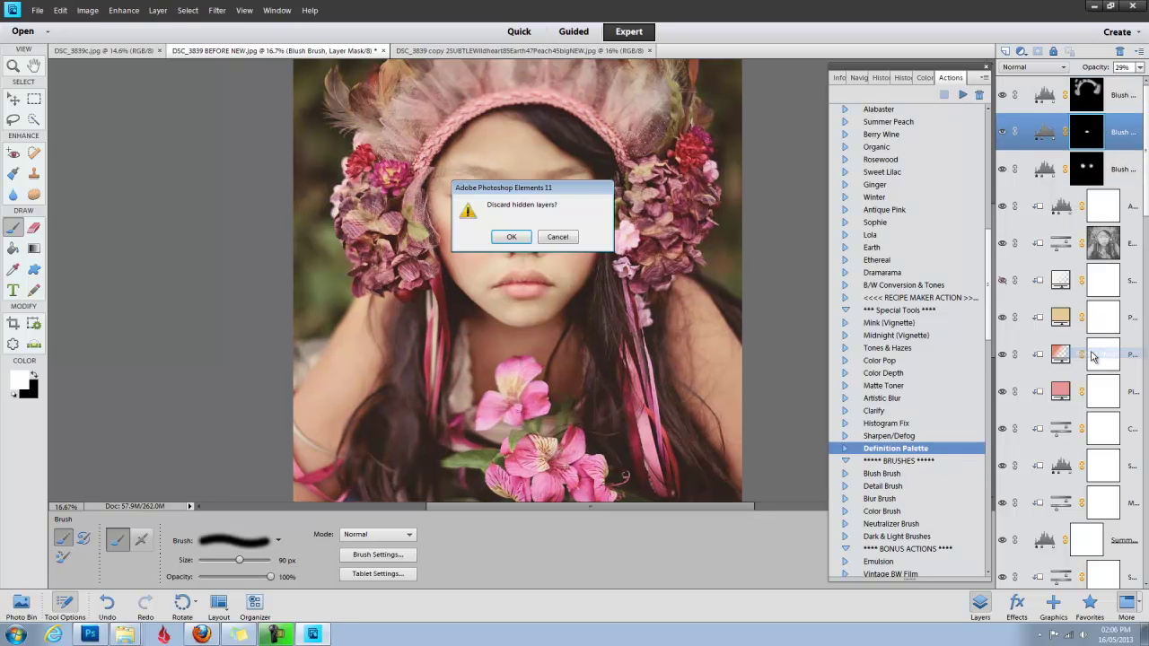
pyautogui.click(511, 238)
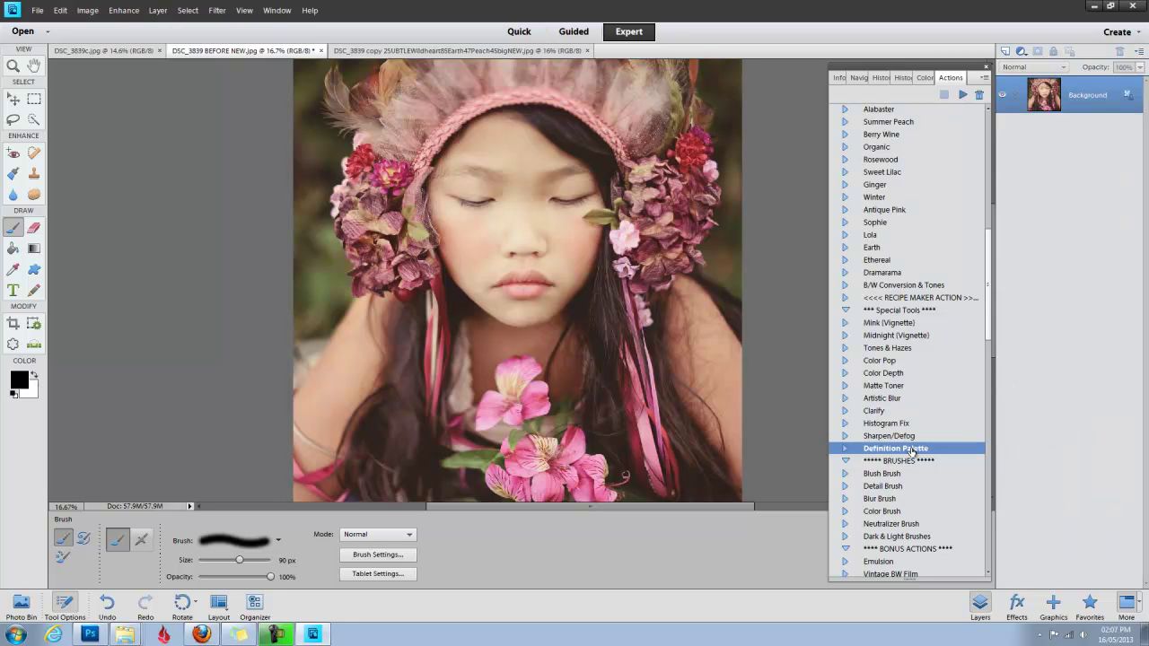
# Apply the Detail Brush action at reduced opacity, then flatten everything into the Background layer.
pyautogui.click(889, 487)
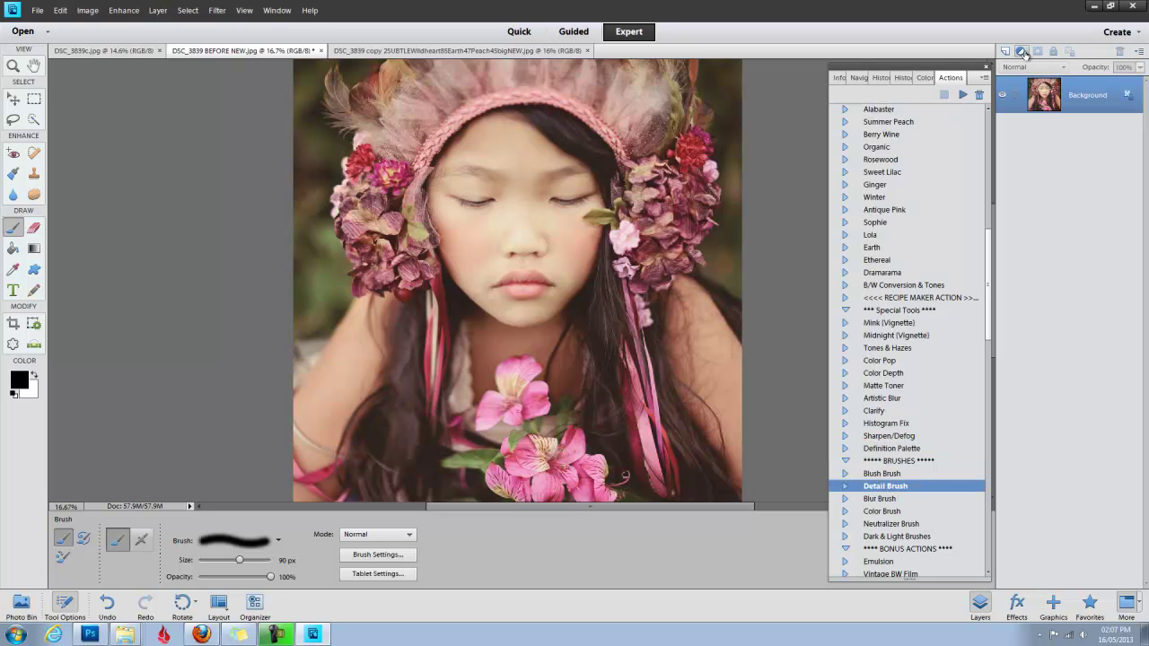
pyautogui.click(963, 94)
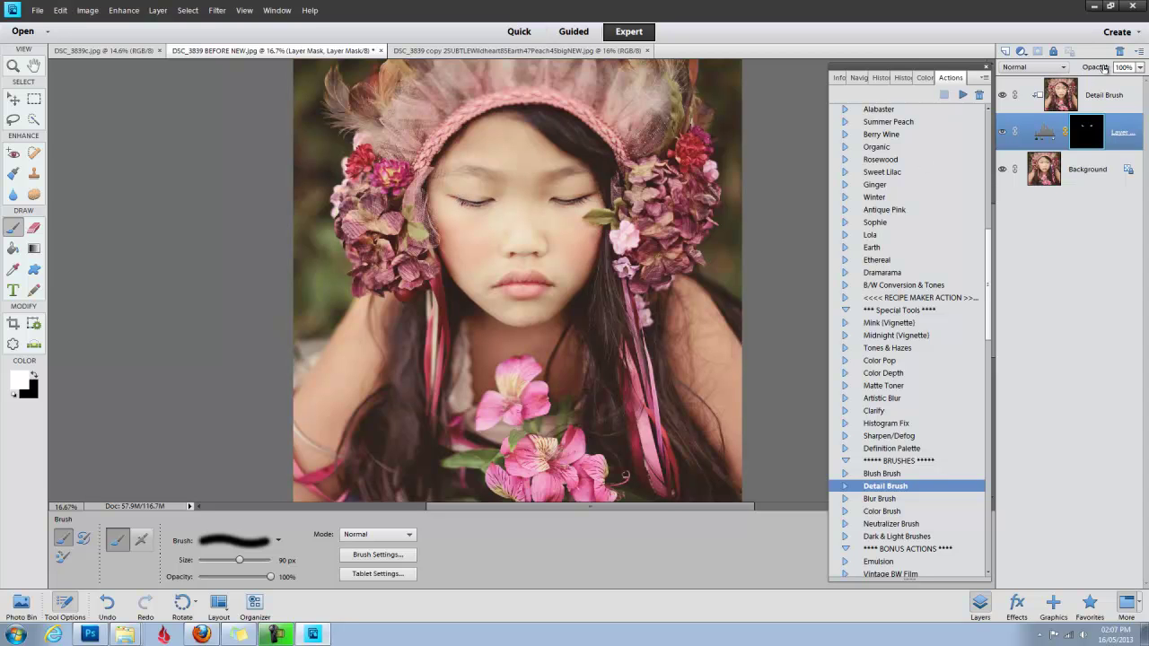
pyautogui.moveTo(1099, 67); pyautogui.dragTo(1023, 64)
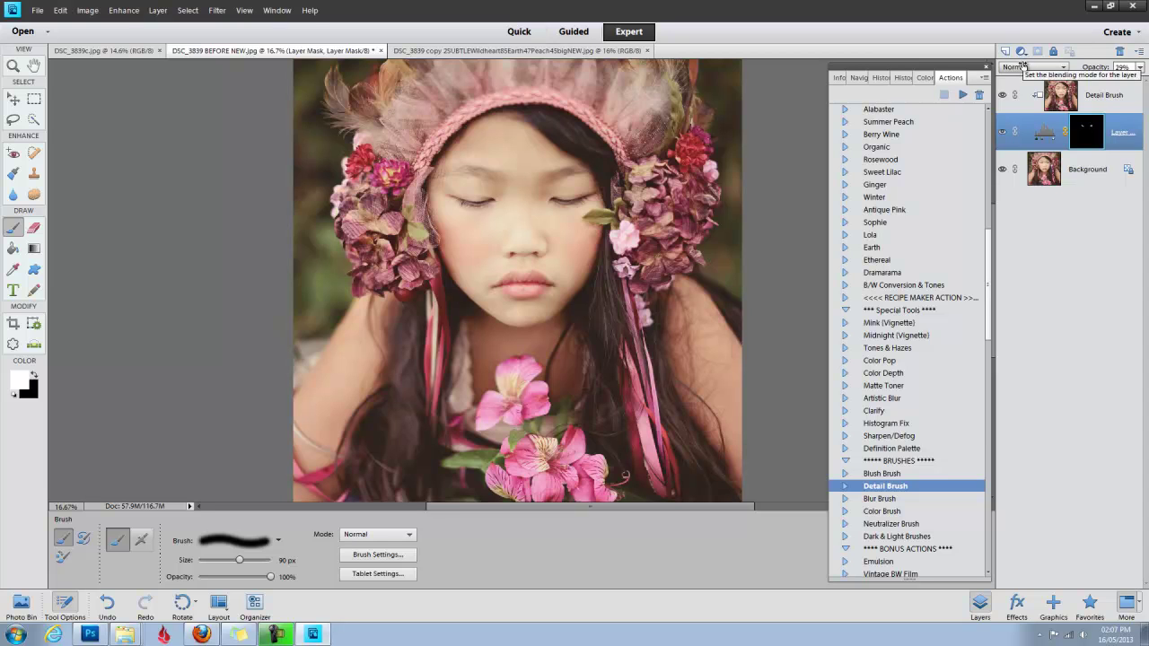
pyautogui.rightClick(1080, 172)
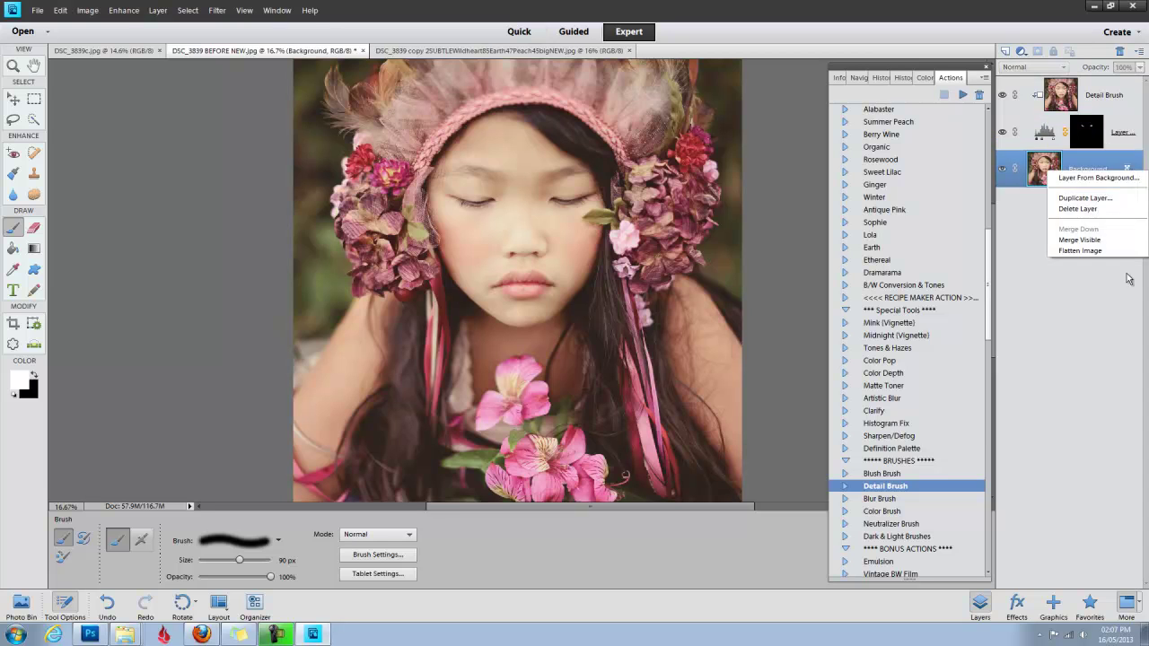
pyautogui.click(1077, 252)
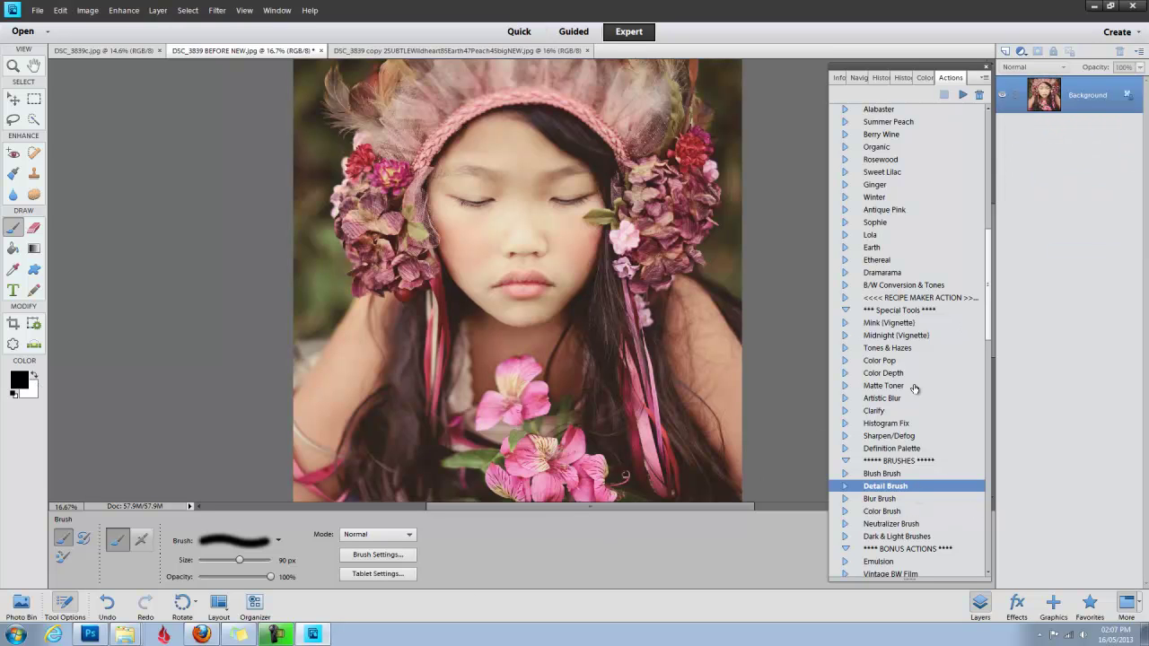
# Run the Definition Palette action through to its painting stage.
pyautogui.click(917, 448)
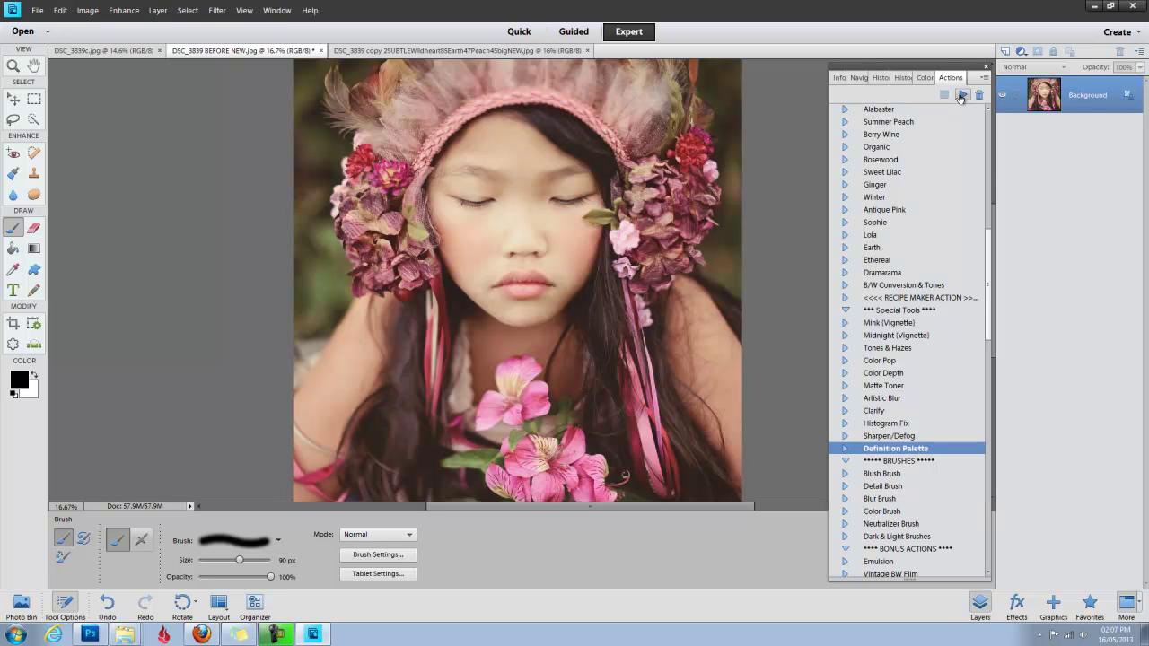
pyautogui.click(962, 96)
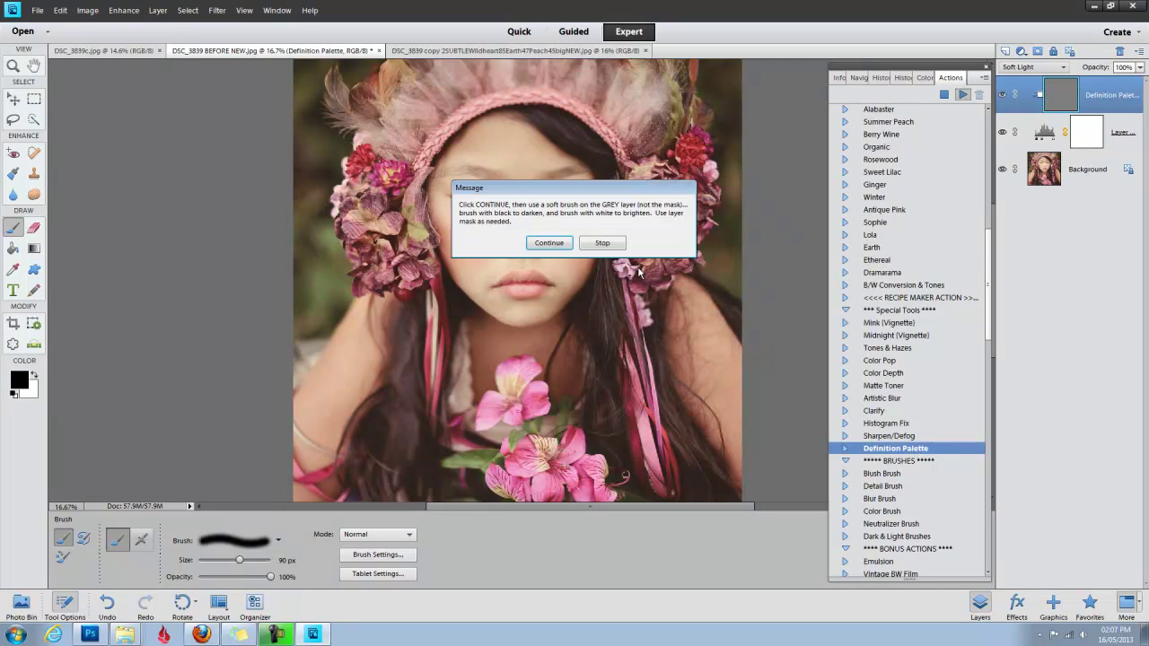
pyautogui.click(549, 243)
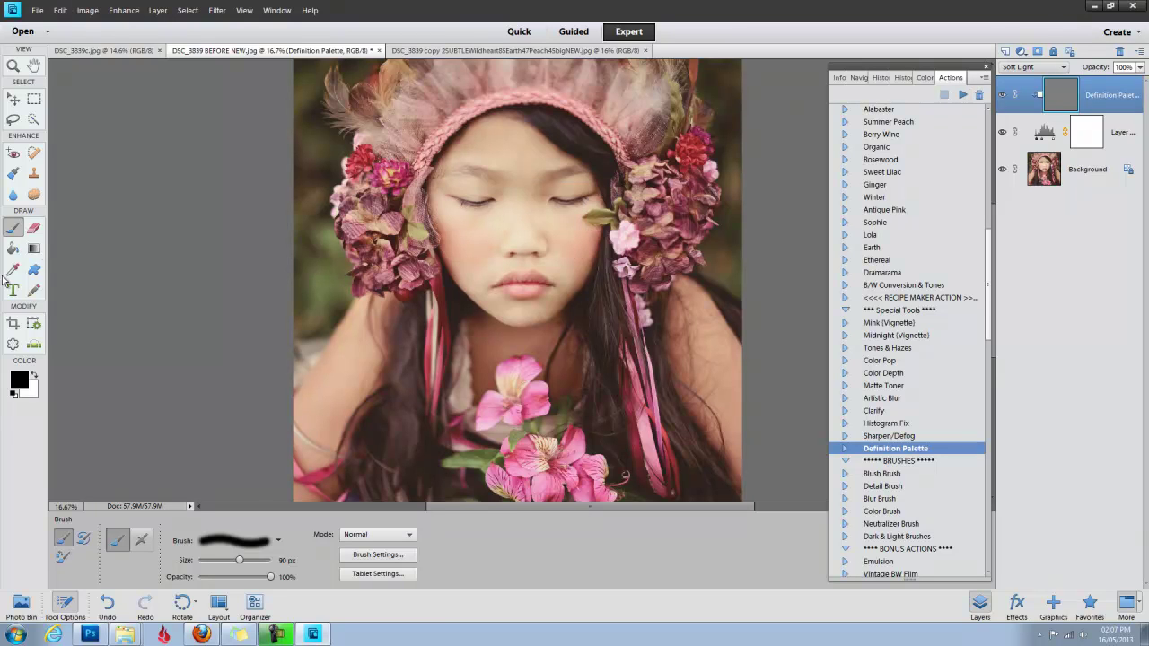
# Paint both eyebrows darker in black with a 150 px brush, then fade the layer to 14%.
pyautogui.click(35, 378)
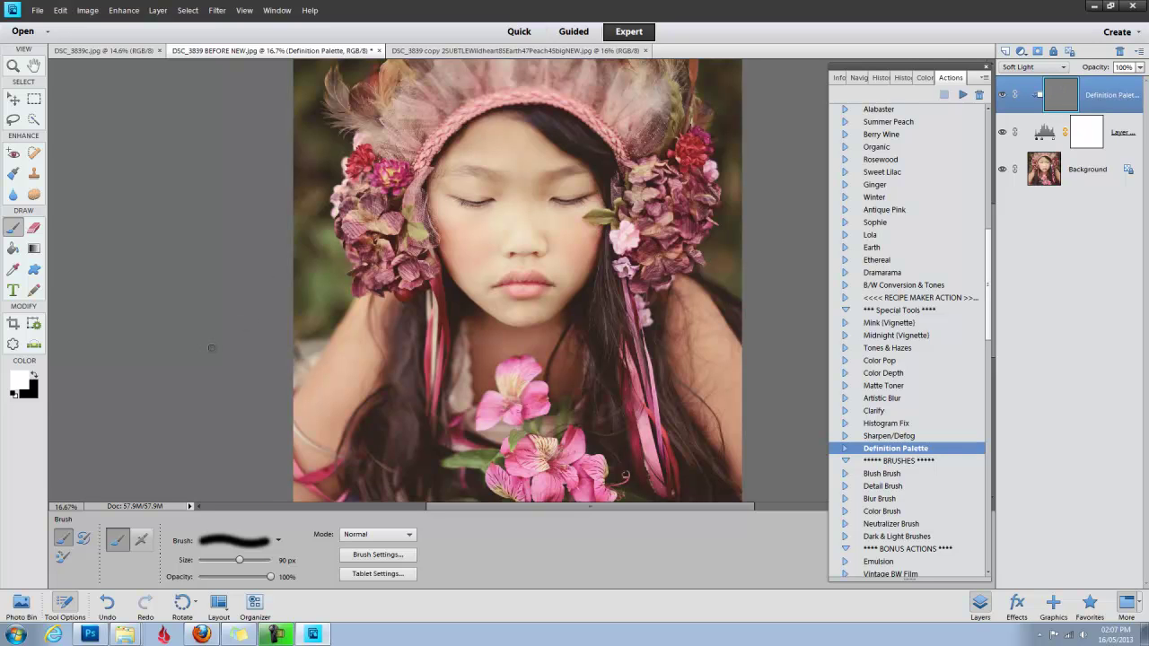
pyautogui.click(35, 375)
pyautogui.press(']')
pyautogui.press(']')
pyautogui.press(']')
pyautogui.moveTo(497, 177); pyautogui.dragTo(436, 174)
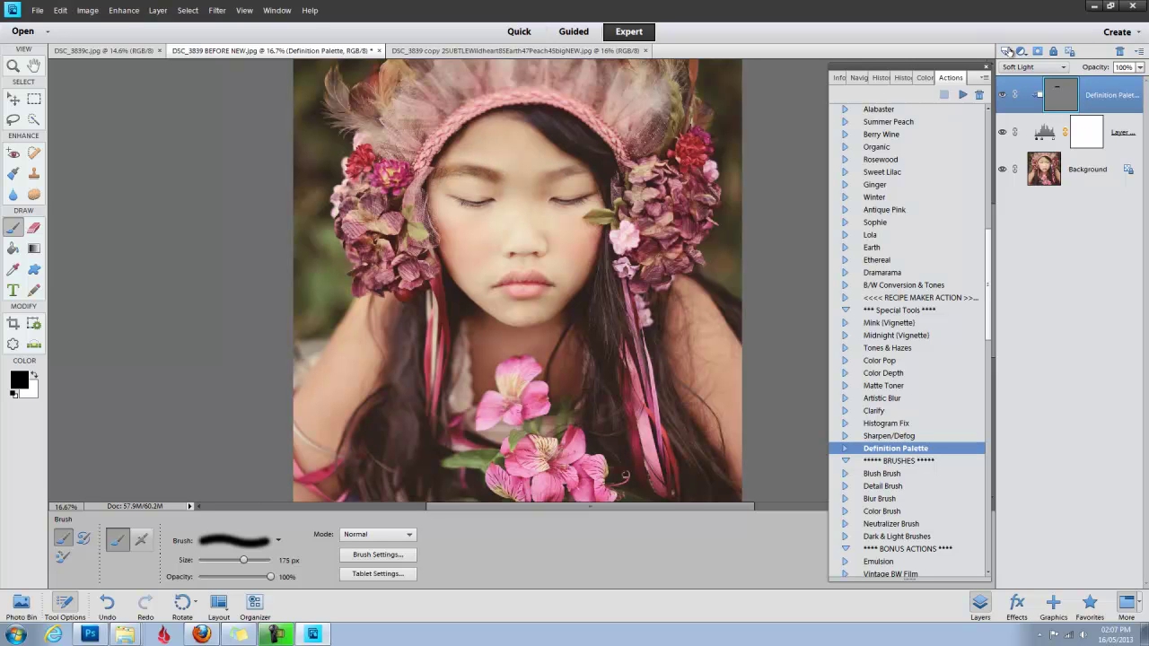
pyautogui.moveTo(548, 173); pyautogui.dragTo(583, 171)
pyautogui.moveTo(1101, 70); pyautogui.dragTo(1050, 70)
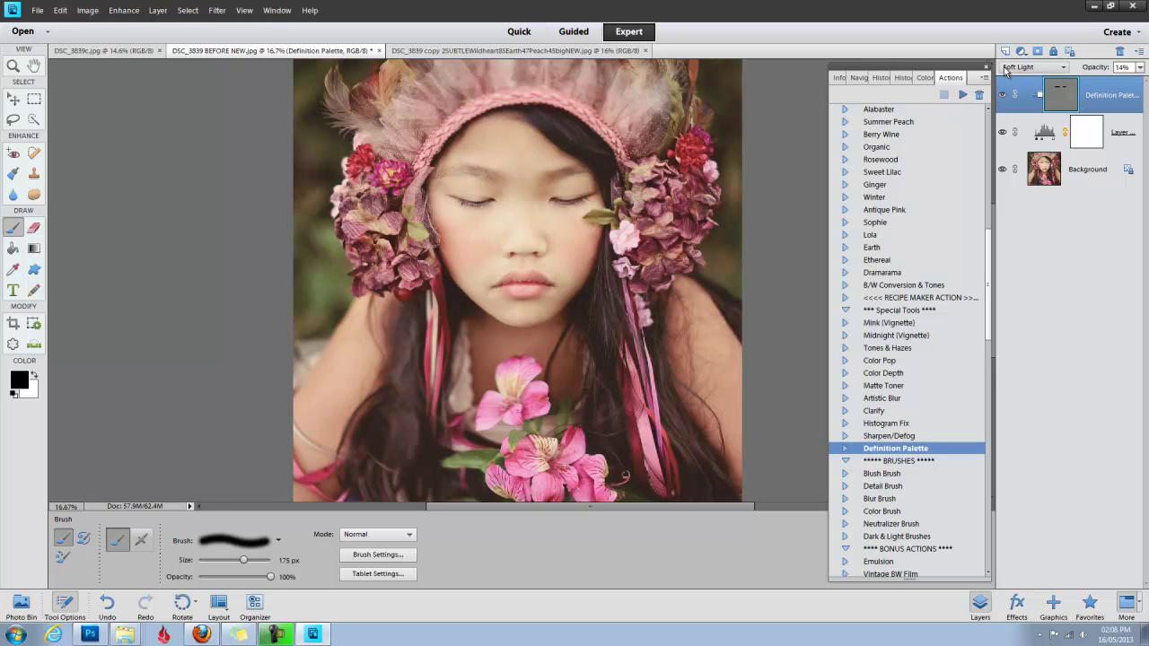
# Darken both lash lines with a 23%, 100 px brush on Definition Palette, then lower it to 11%.
pyautogui.click(1089, 138)
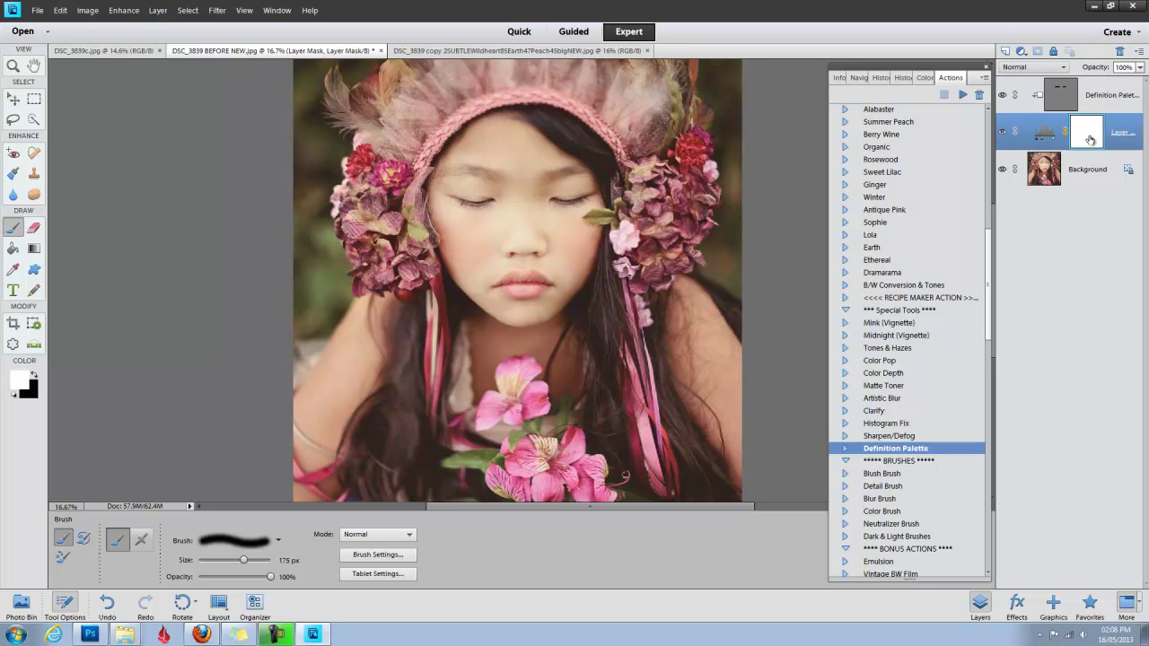
pyautogui.click(1064, 101)
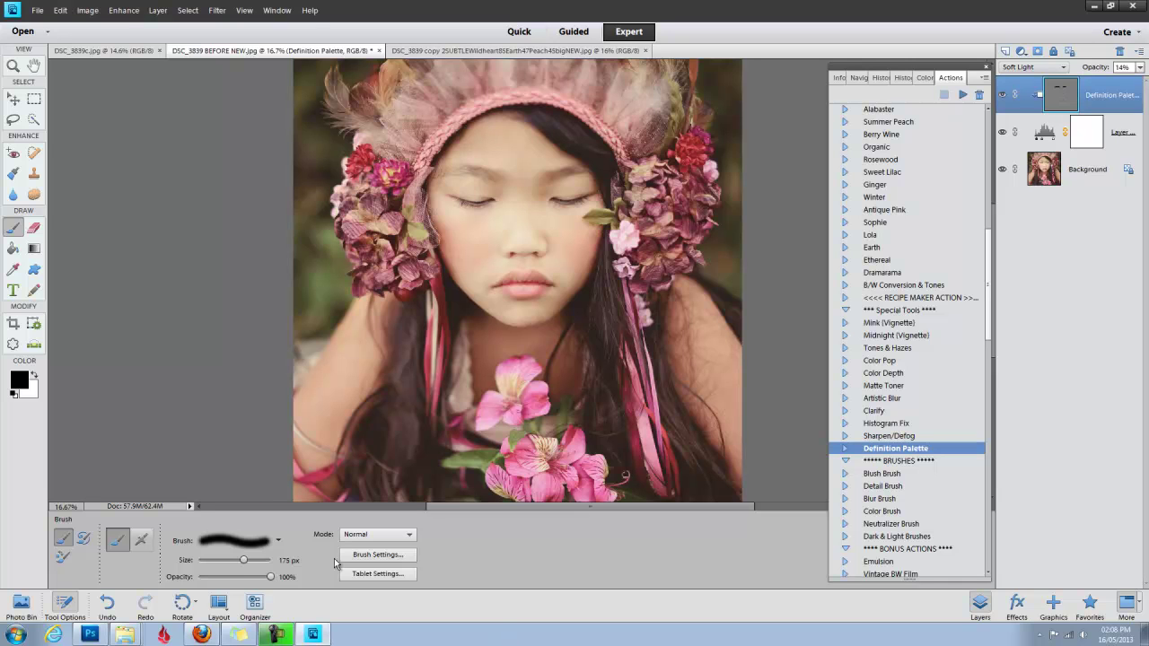
pyautogui.moveTo(268, 576); pyautogui.dragTo(214, 576)
pyautogui.press('[')
pyautogui.press('[')
pyautogui.press('[')
pyautogui.moveTo(465, 203)
pyautogui.mouseDown()
pyautogui.moveTo(474, 201)
pyautogui.moveTo(448, 198)
pyautogui.mouseUp()
pyautogui.moveTo(628, 199); pyautogui.dragTo(551, 201)
pyautogui.moveTo(1102, 69); pyautogui.dragTo(1059, 70)
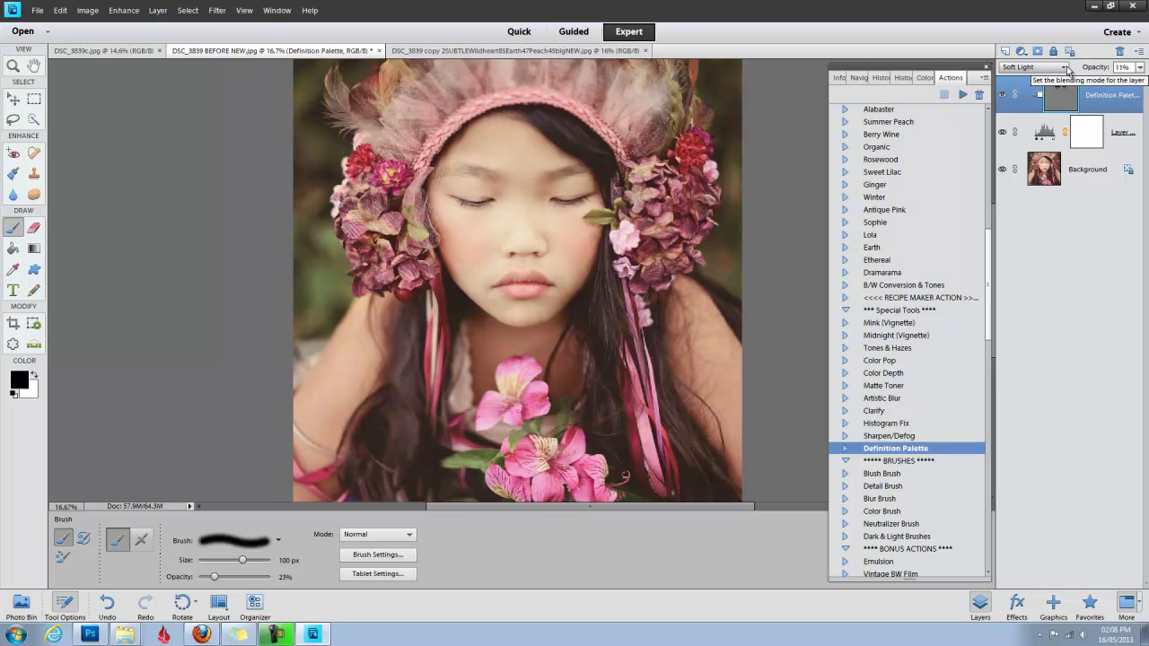
# Compare with the original DSC_3839c.jpg, then flatten BEFORE NEW with Ctrl+Shift+E.
pyautogui.click(144, 51)
pyautogui.click(229, 51)
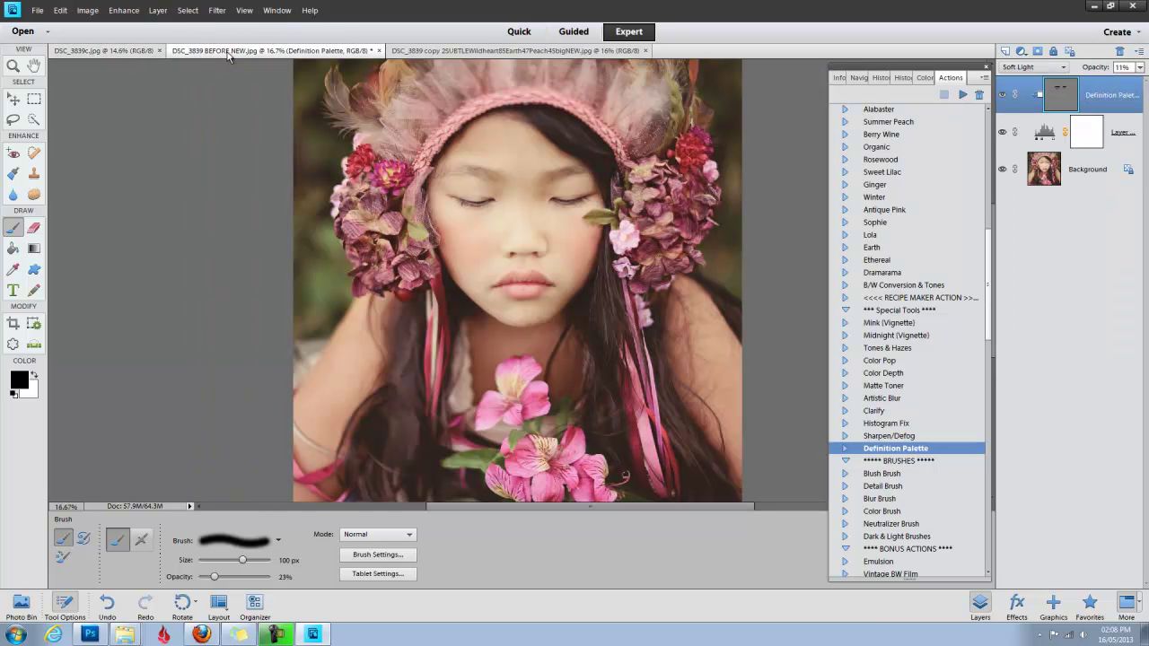
pyautogui.hotkey('ctrl', 'shift', 'e')
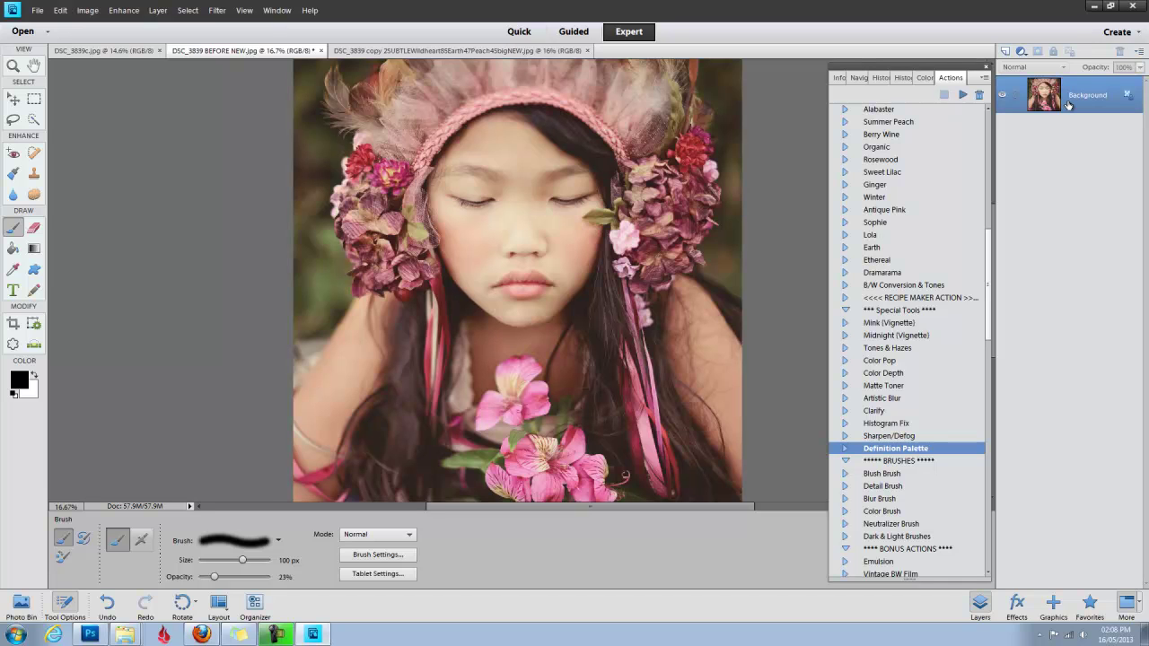